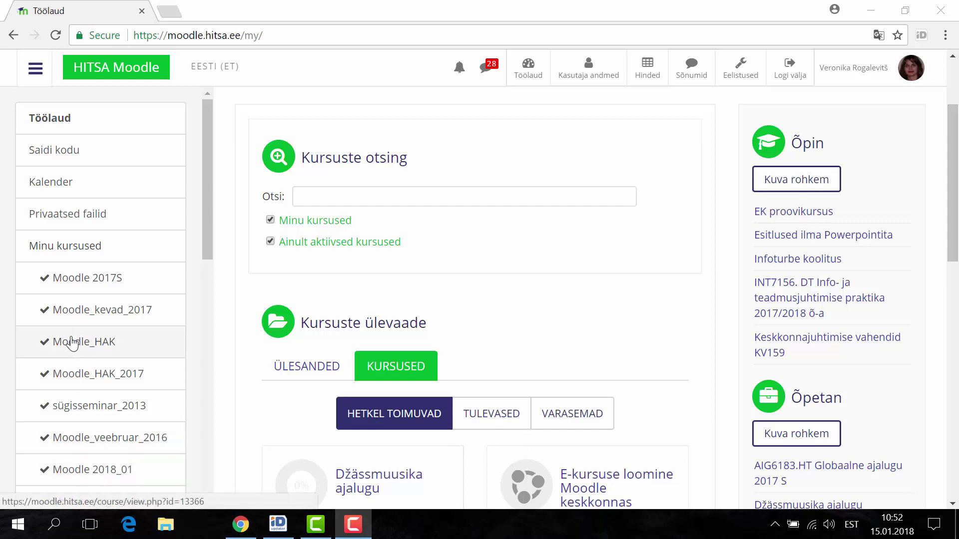
Open the Moodle 2018_01 course and look through its navigation menu, including the full Minu kursused list
scroll(80, 399, "down", 2)
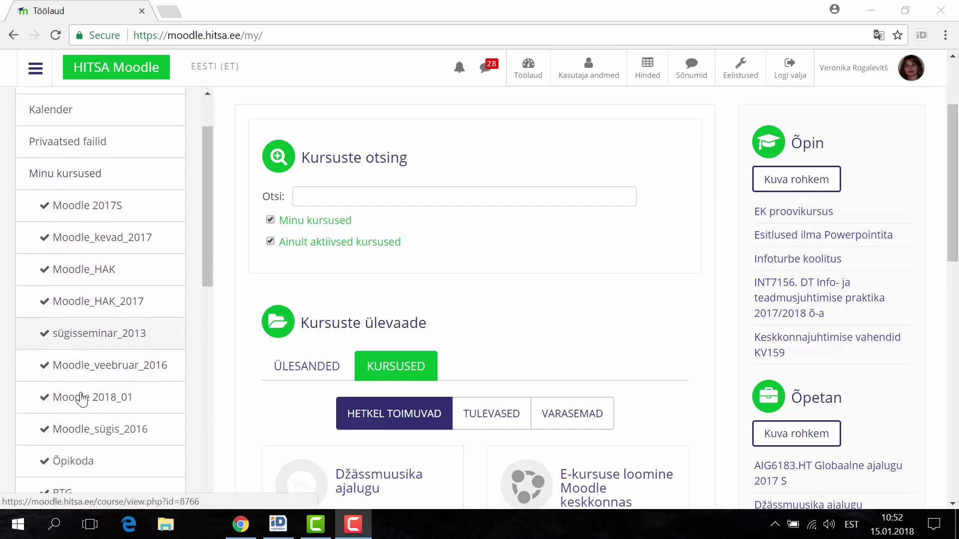
left_click(82, 398)
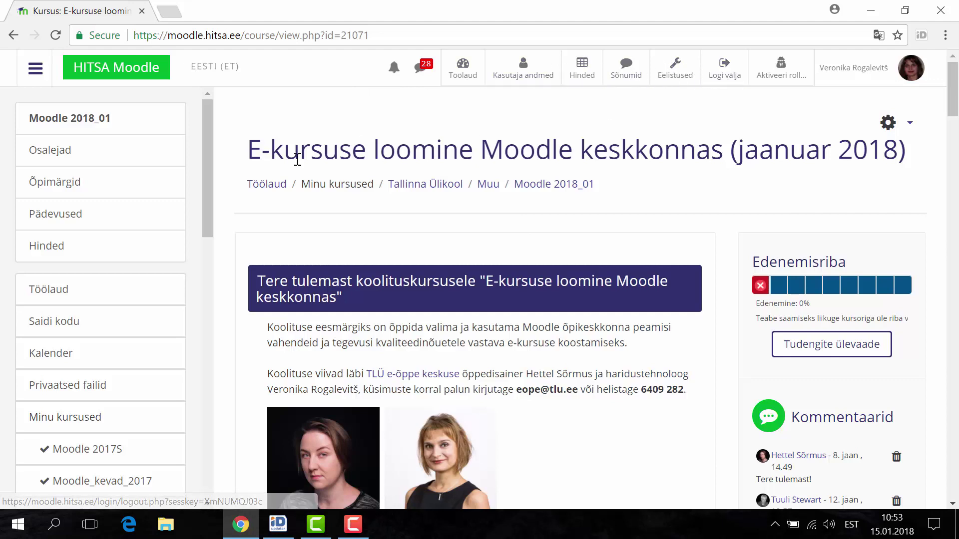
scroll(159, 314, "down", 3)
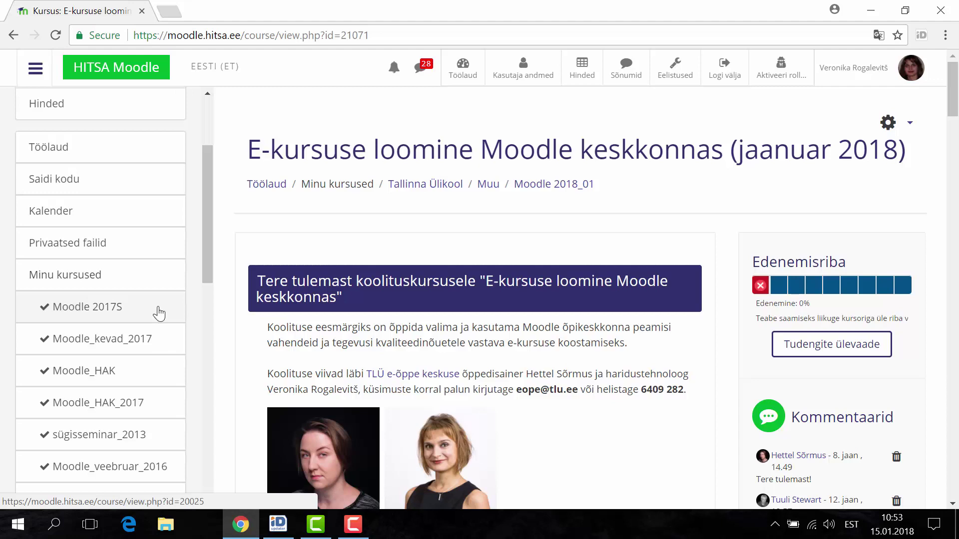
scroll(159, 313, "up", 3)
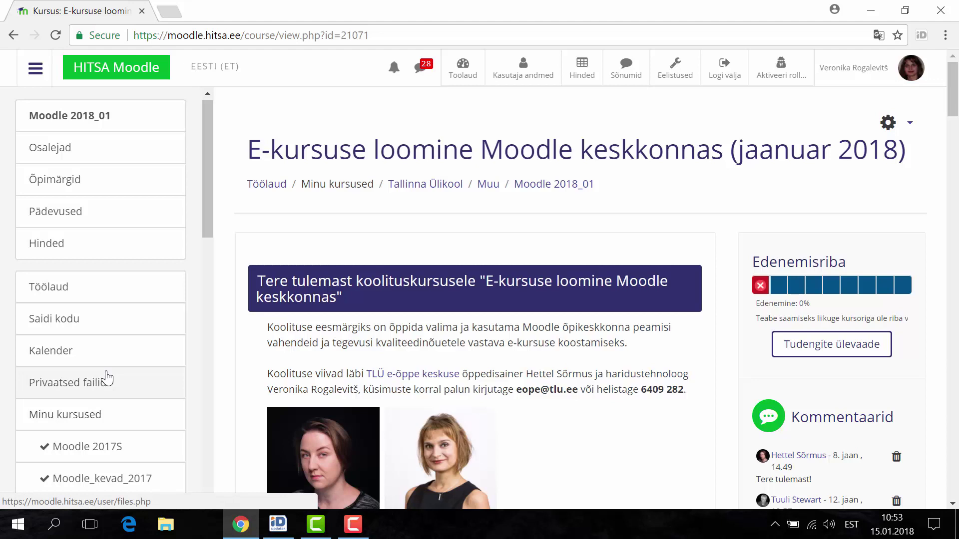
scroll(106, 378, "down", 3)
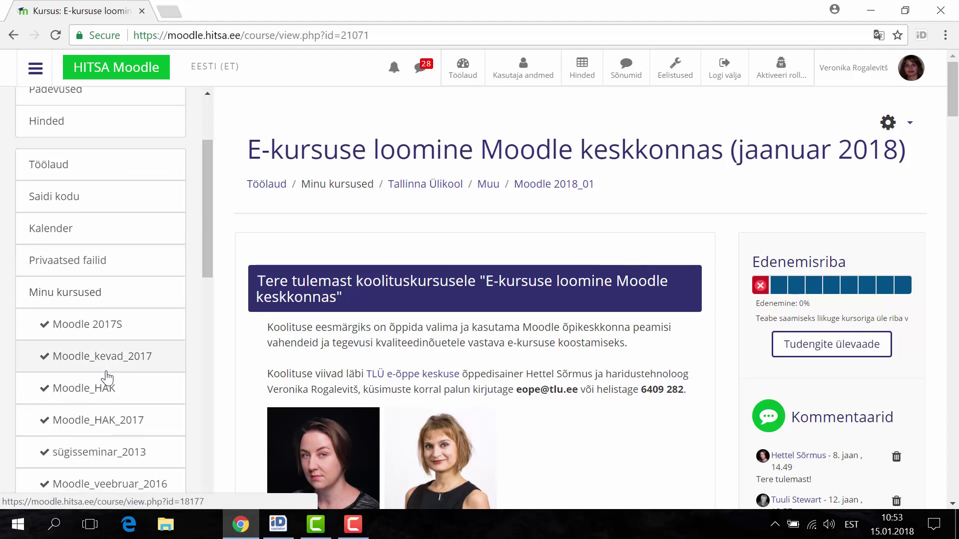
scroll(106, 378, "down", 5)
scroll(106, 378, "down", 5)
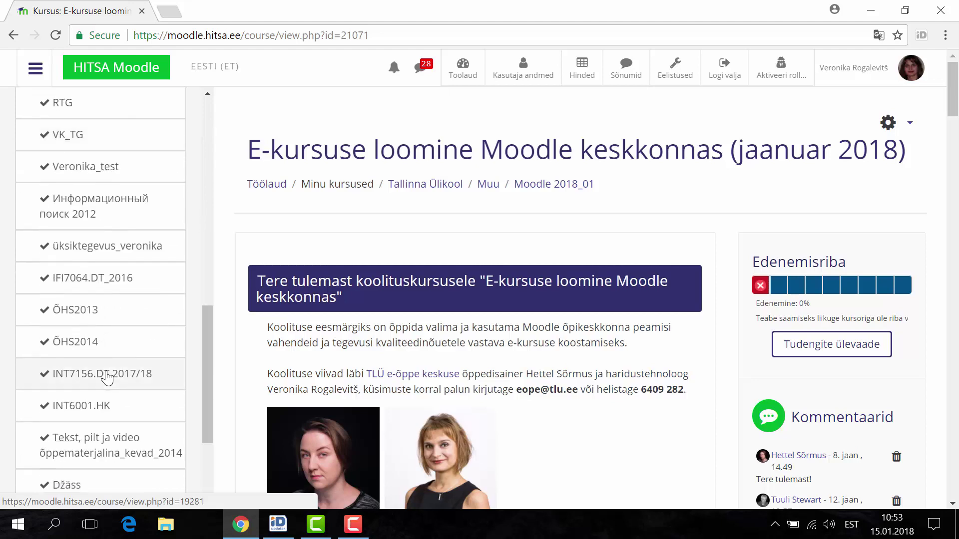
scroll(107, 378, "up", 8)
scroll(106, 378, "up", 5)
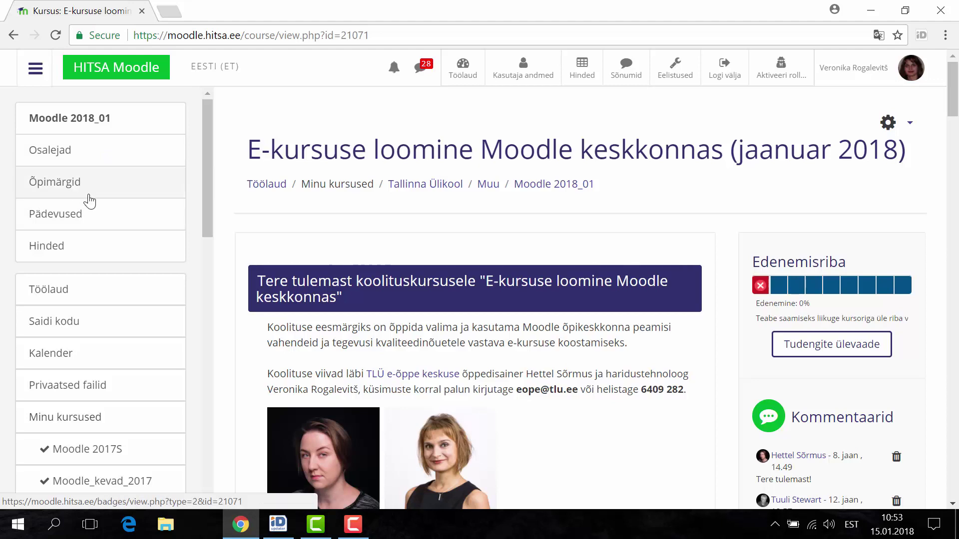
View the course's Pädevused page and examine the competency picker, closing it without adding any competency
left_click(74, 216)
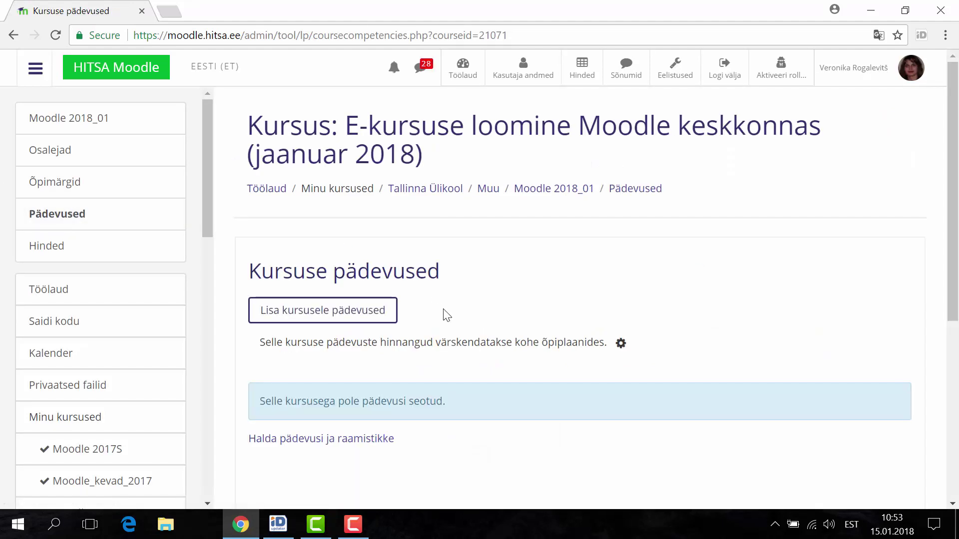
scroll(533, 321, "down", 2)
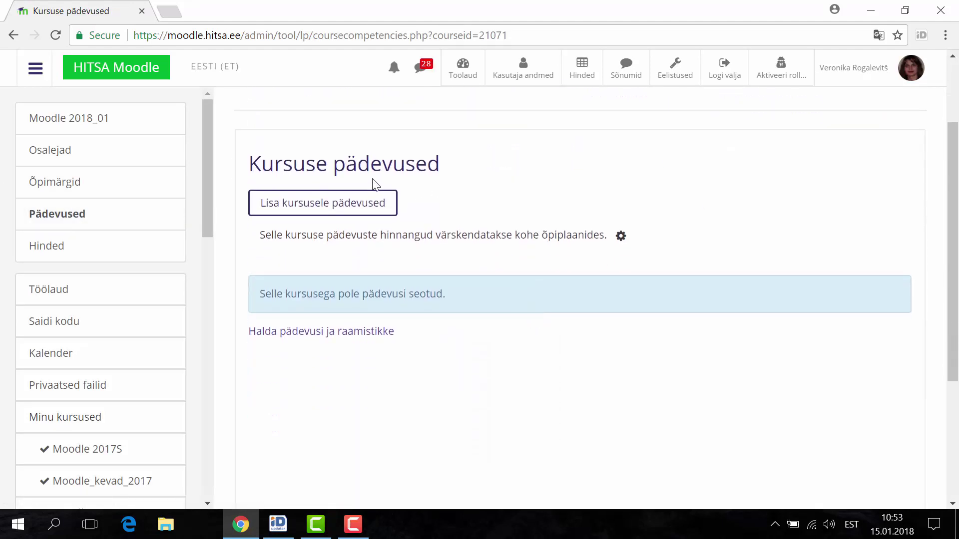
left_click(349, 208)
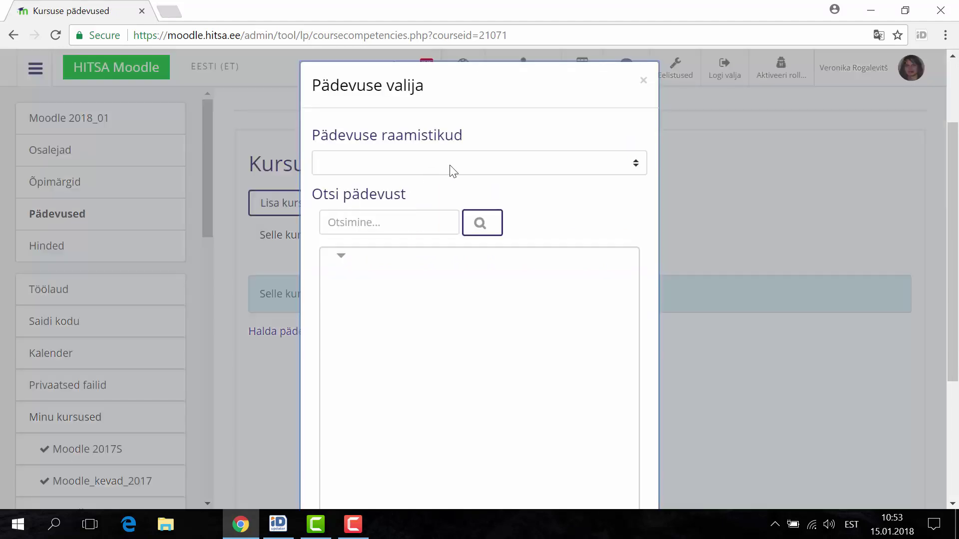
scroll(428, 185, "down", 2)
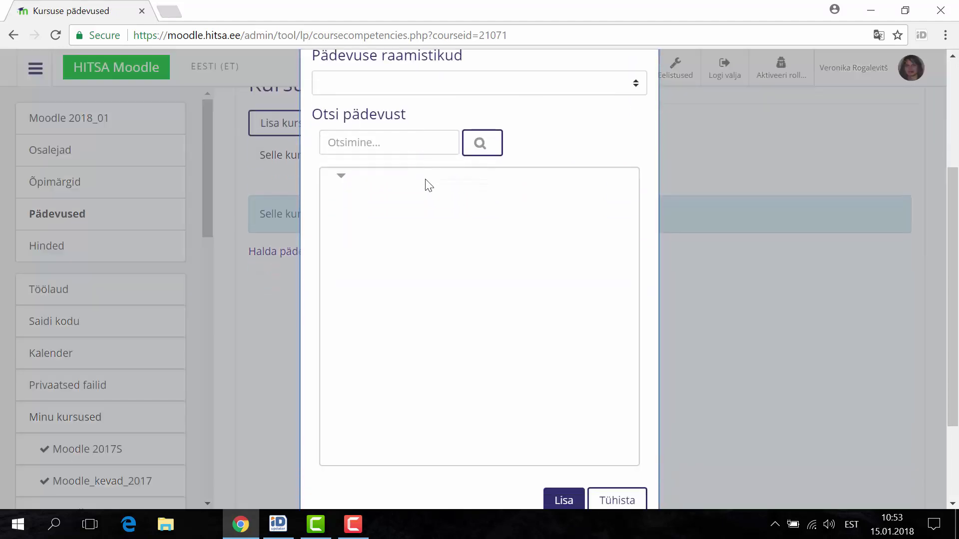
scroll(425, 186, "down", 3)
scroll(424, 185, "up", 6)
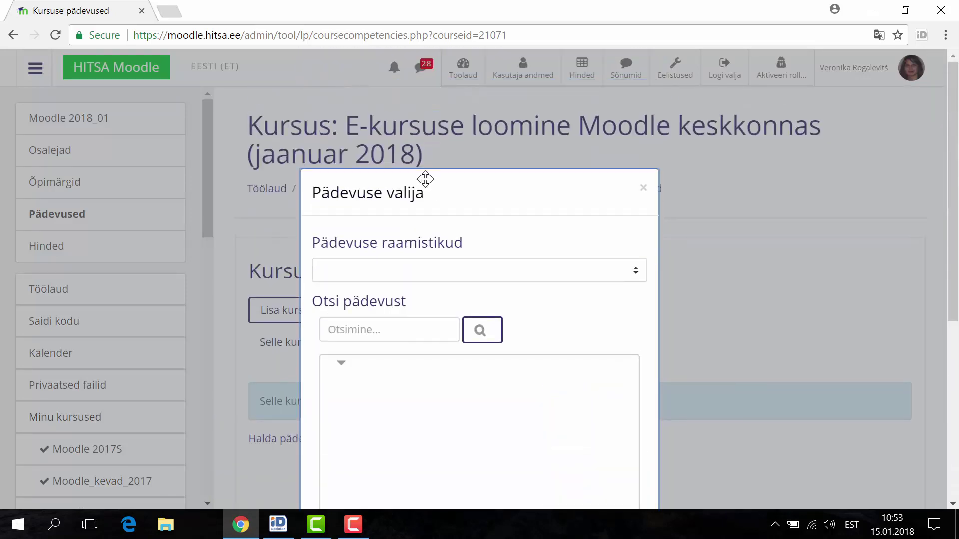
left_click(643, 188)
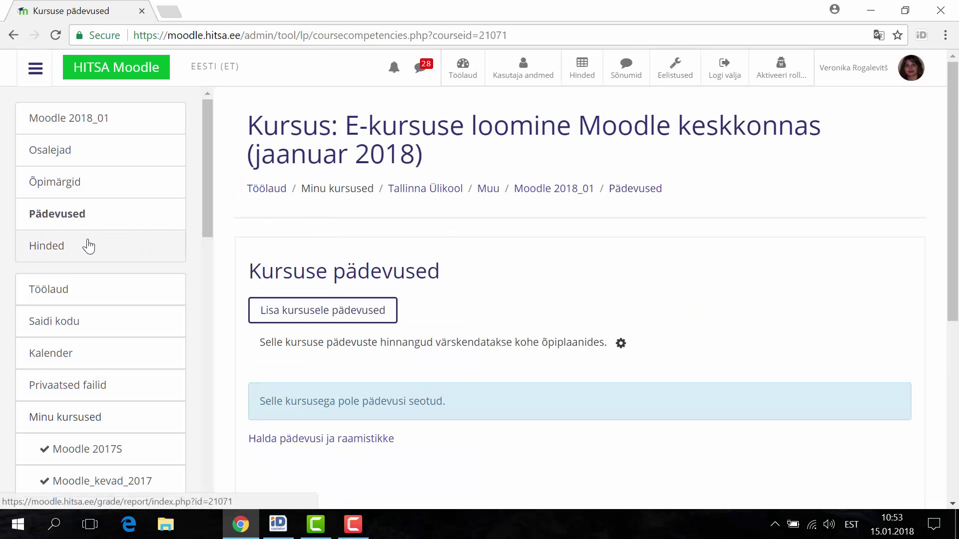
View the course's Hinded page and look over the Hindajaaruanne grader report
left_click(89, 248)
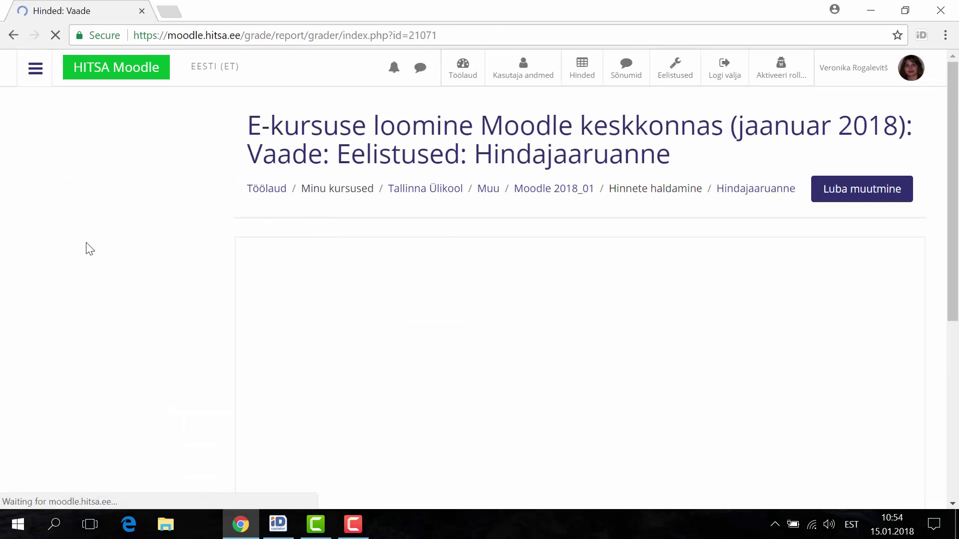
scroll(430, 313, "down", 2)
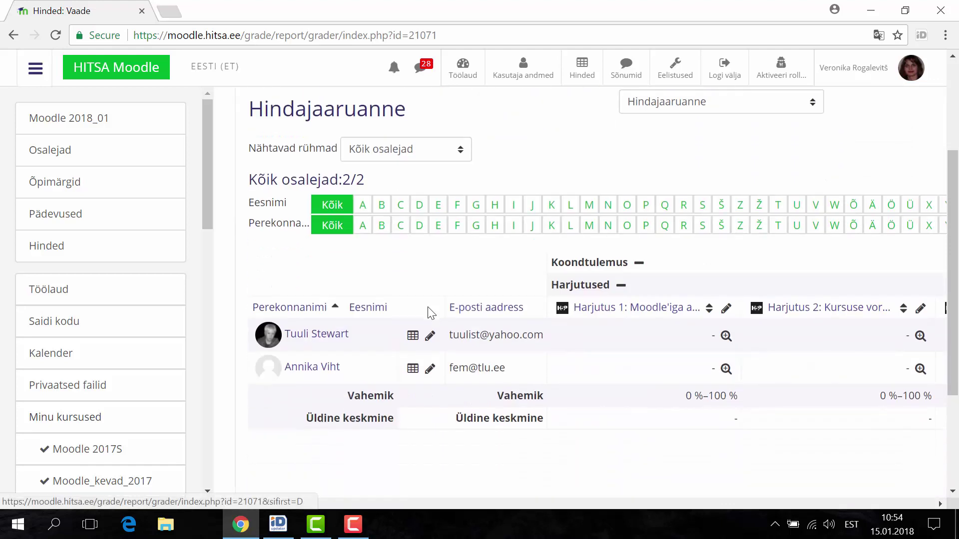
scroll(430, 313, "up", 2)
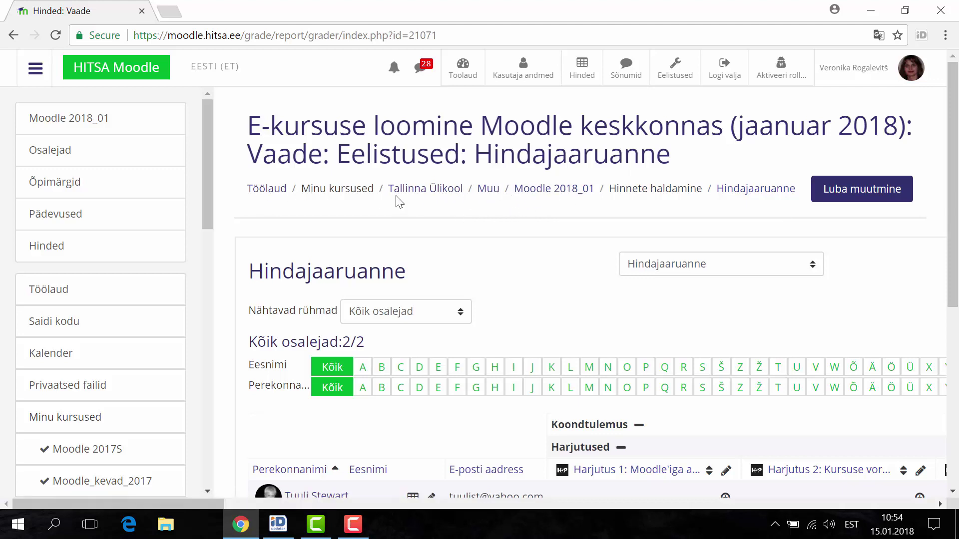
Return to the Moodle 2018_01 course page and open its Muuda sätteid settings form
left_click(545, 191)
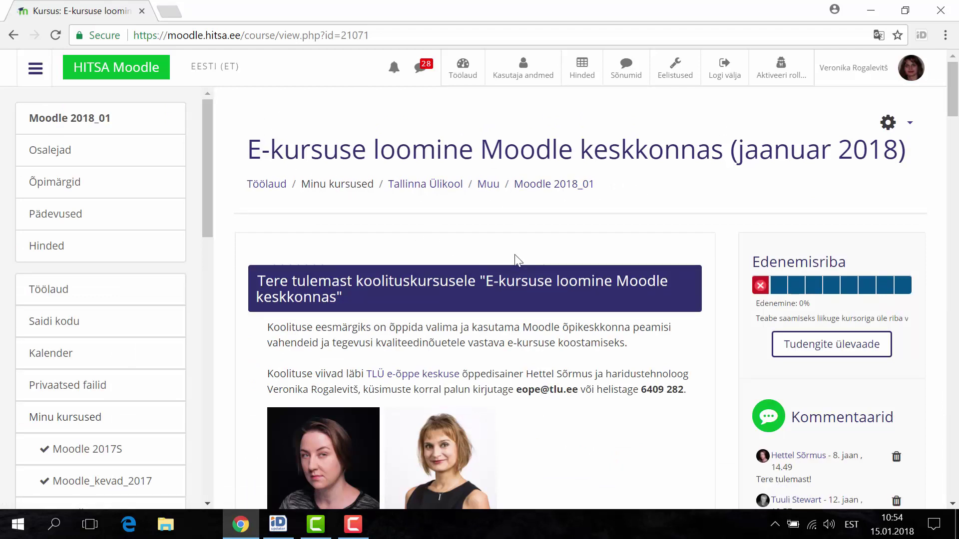
scroll(515, 254, "down", 4)
scroll(514, 253, "up", 4)
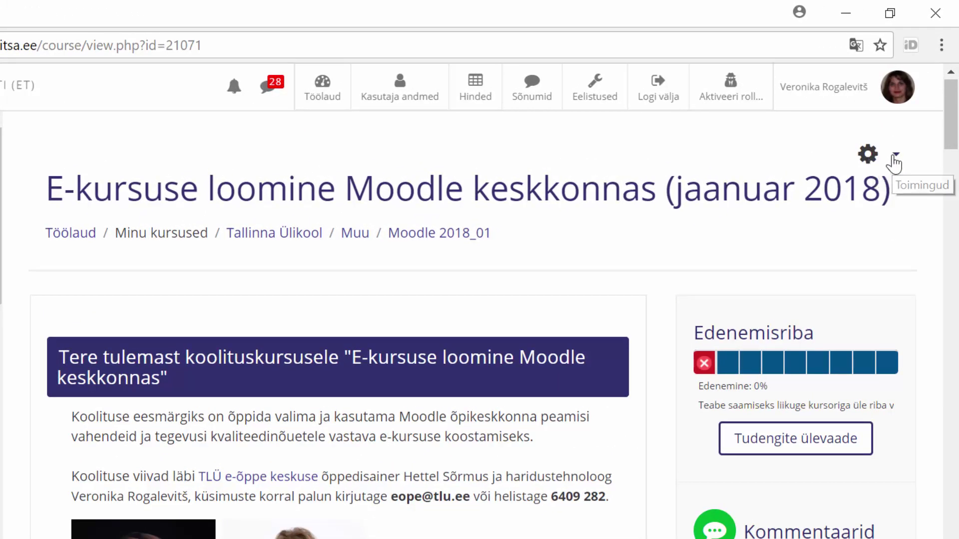
left_click(894, 156)
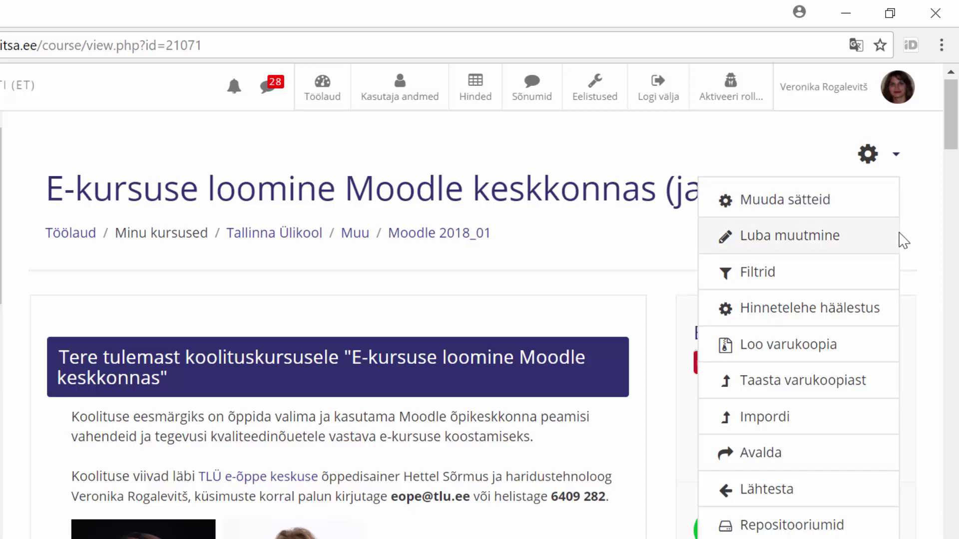
left_click(813, 202)
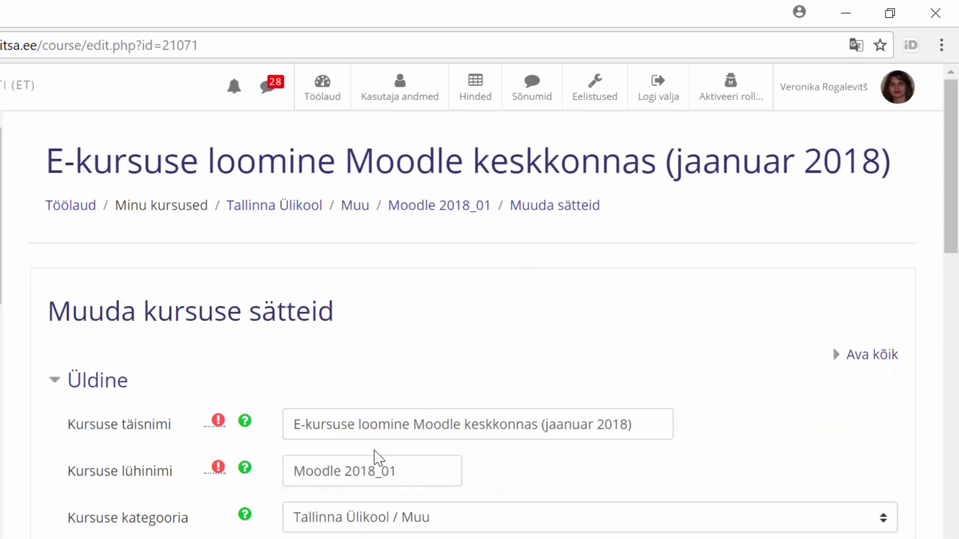
Review the course's Üldine settings, such as names, category, visibility and dates, and the Kirjeldus summary and file area
scroll(367, 476, "down", 2)
scroll(367, 475, "down", 2)
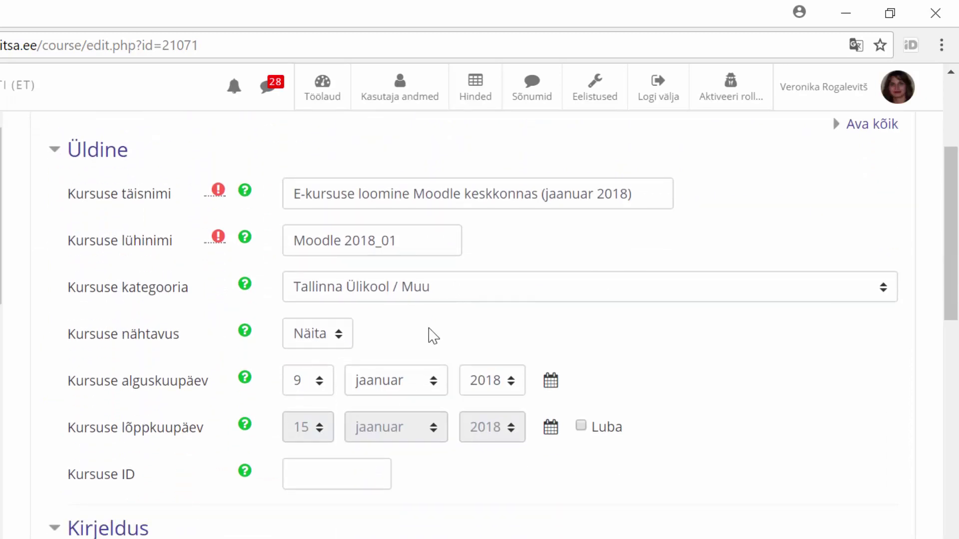
scroll(434, 336, "down", 1)
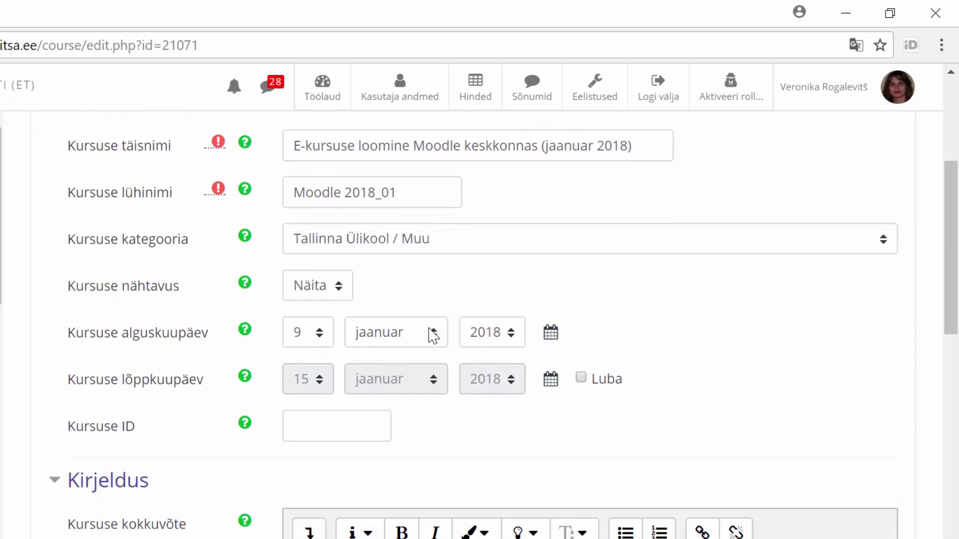
scroll(433, 336, "down", 2)
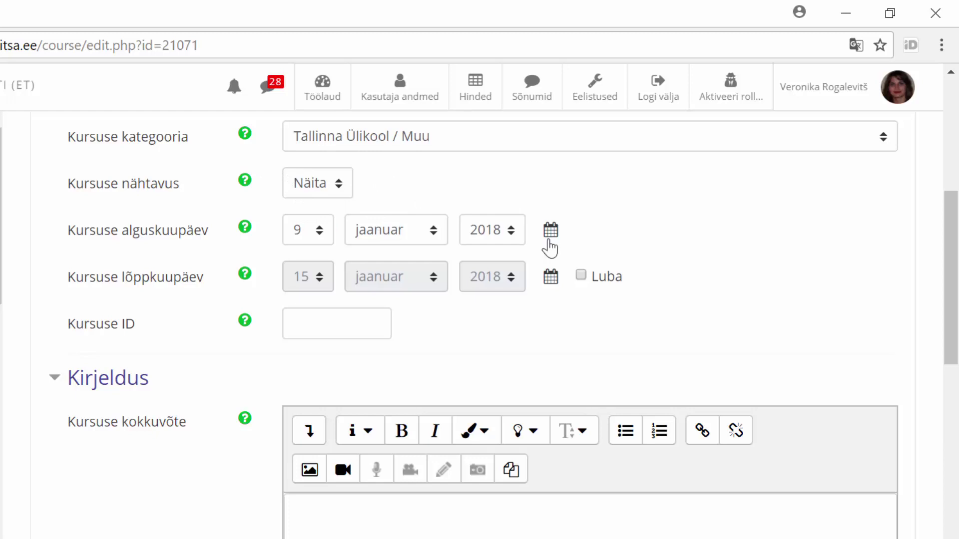
scroll(520, 370, "down", 1)
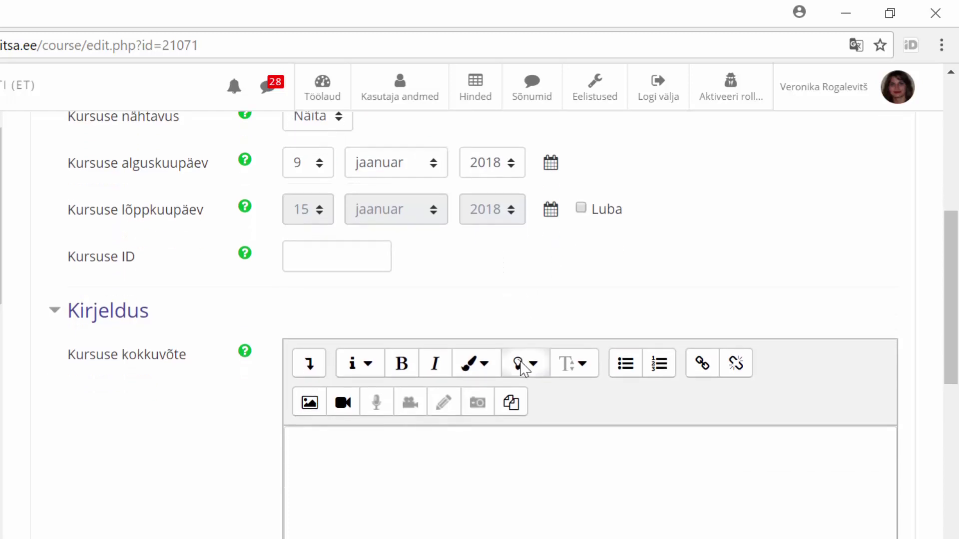
scroll(520, 370, "down", 3)
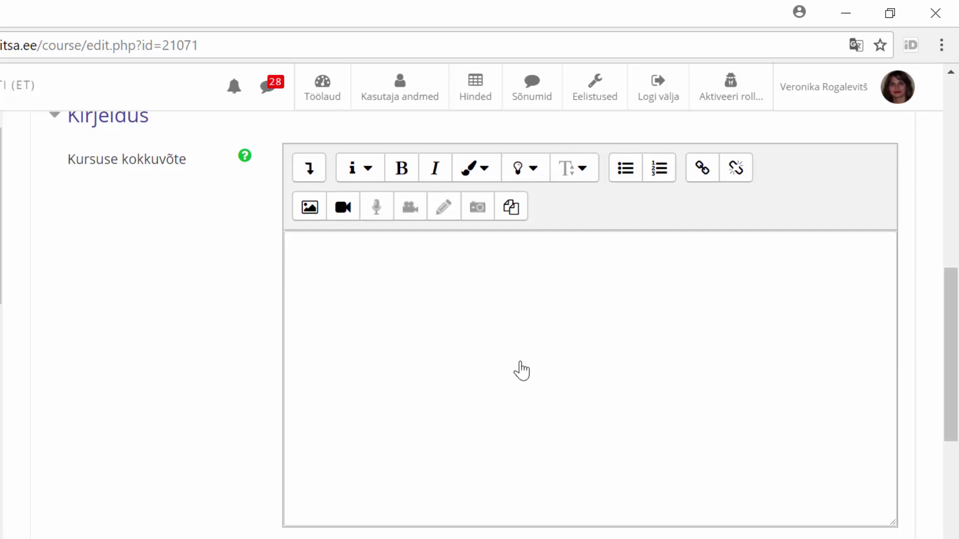
scroll(522, 370, "down", 4)
scroll(522, 361, "down", 5)
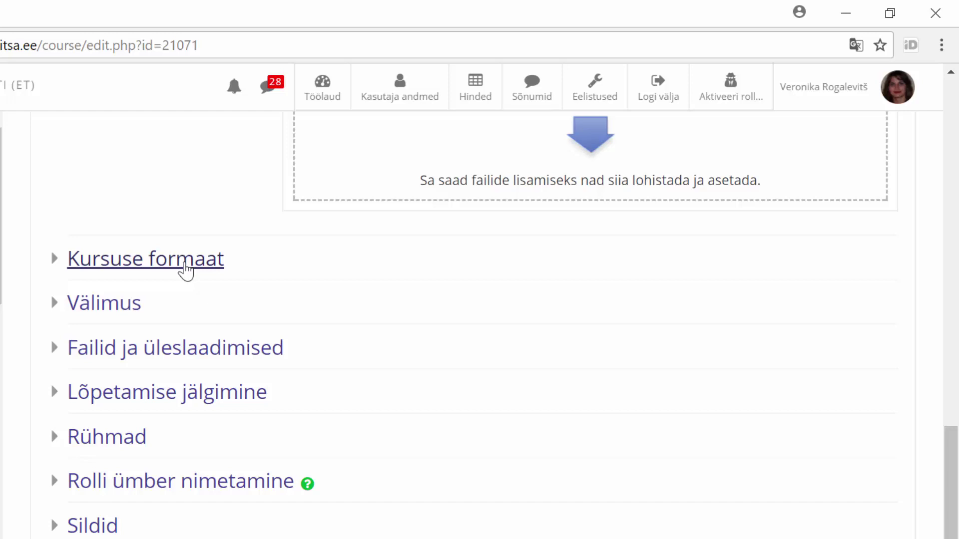
Expand the Kursuse formaat settings and examine the available course formats, keeping the current choice
left_click(185, 270)
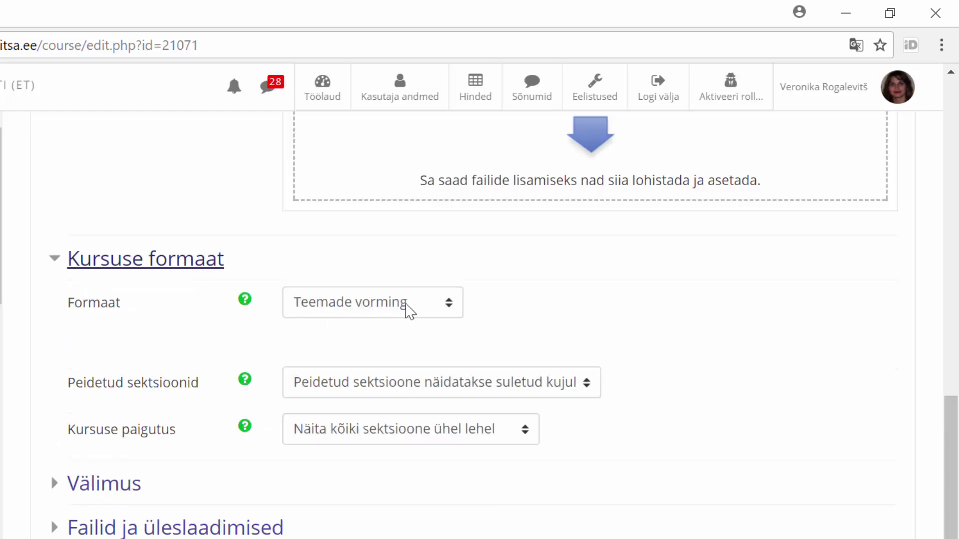
left_click(410, 311)
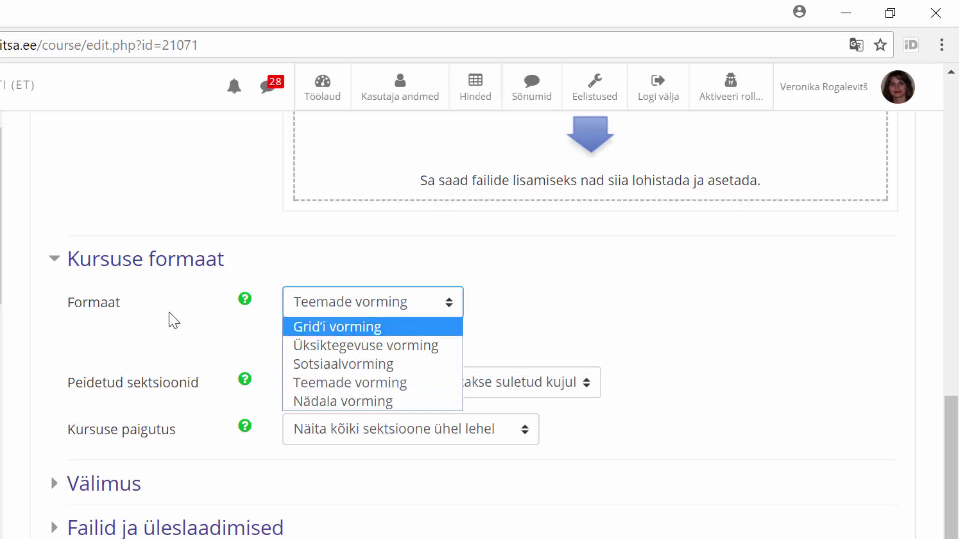
left_click(168, 322)
scroll(169, 323, "down", 4)
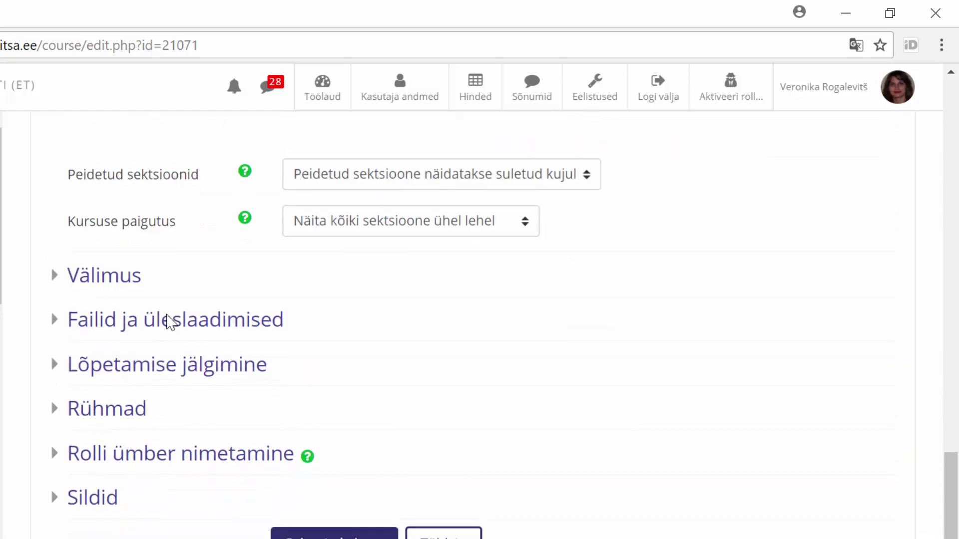
scroll(169, 324, "up", 2)
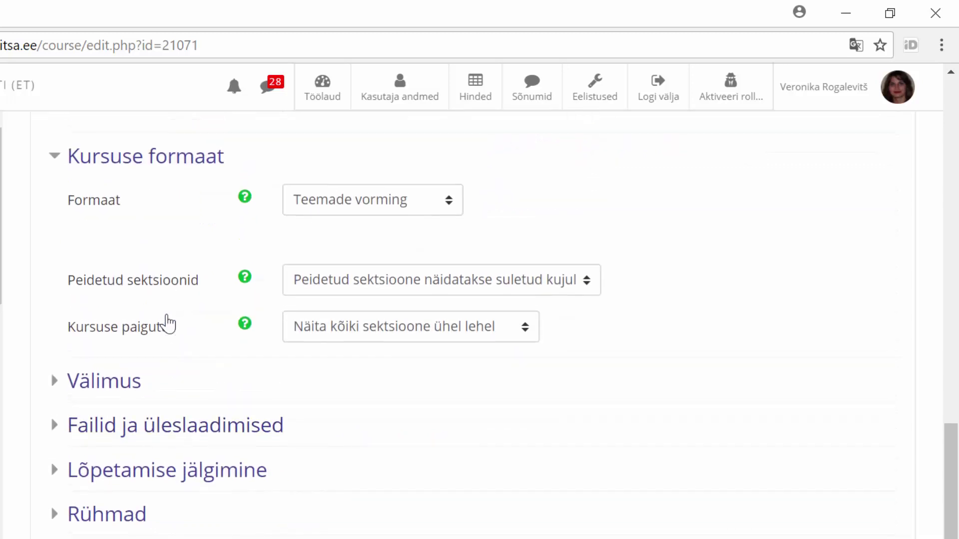
Expand the Välimus settings and examine the Sunni kujundus theme and Sunni keel language options, keeping the current choices
left_click(104, 387)
scroll(104, 387, "down", 4)
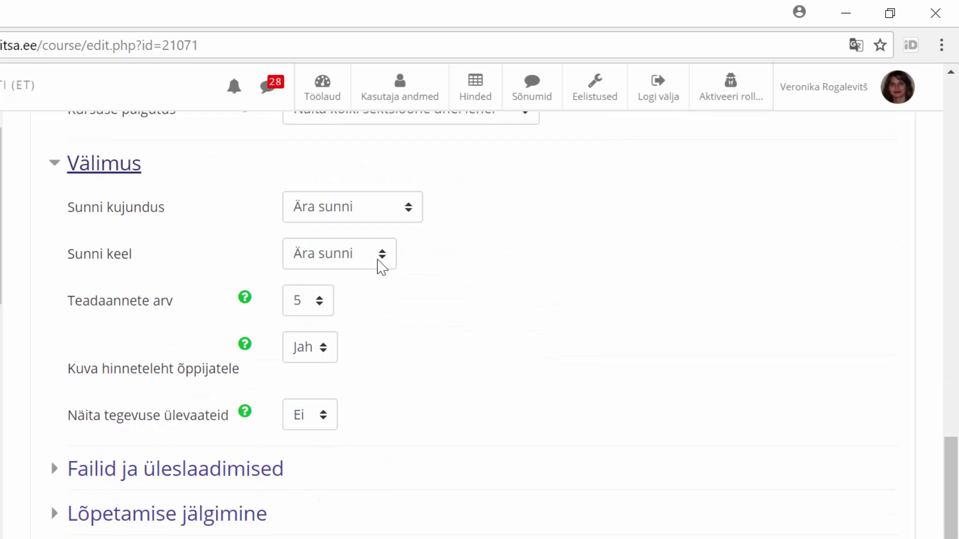
left_click(418, 213)
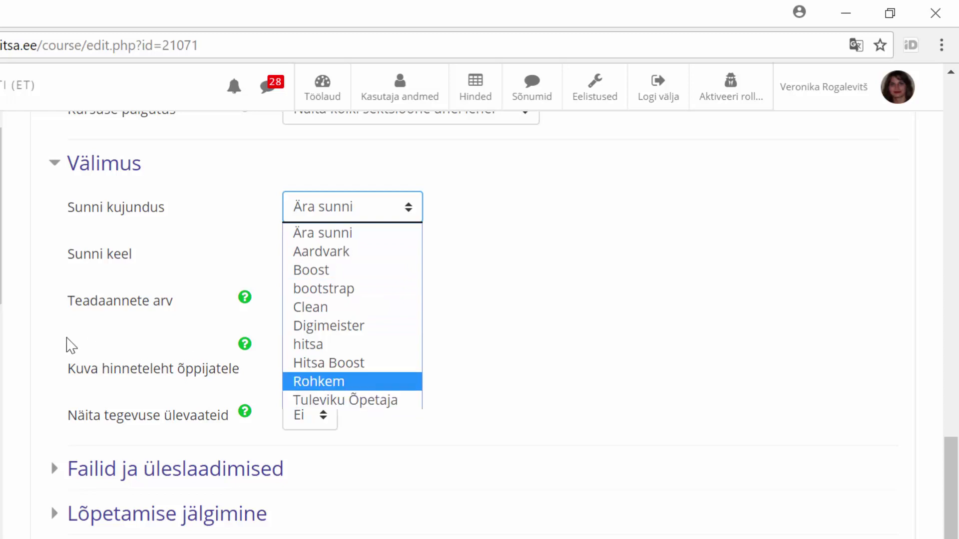
left_click(67, 340)
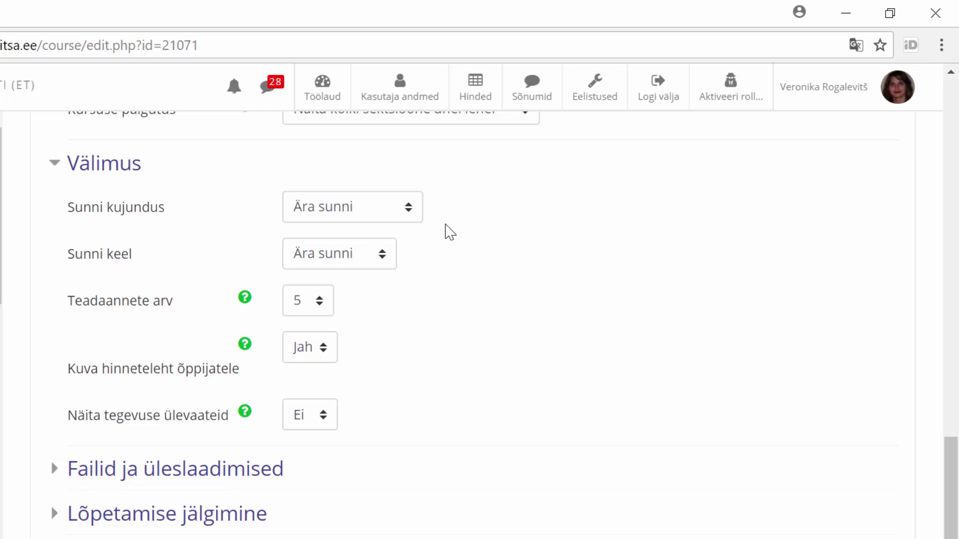
left_click(390, 258)
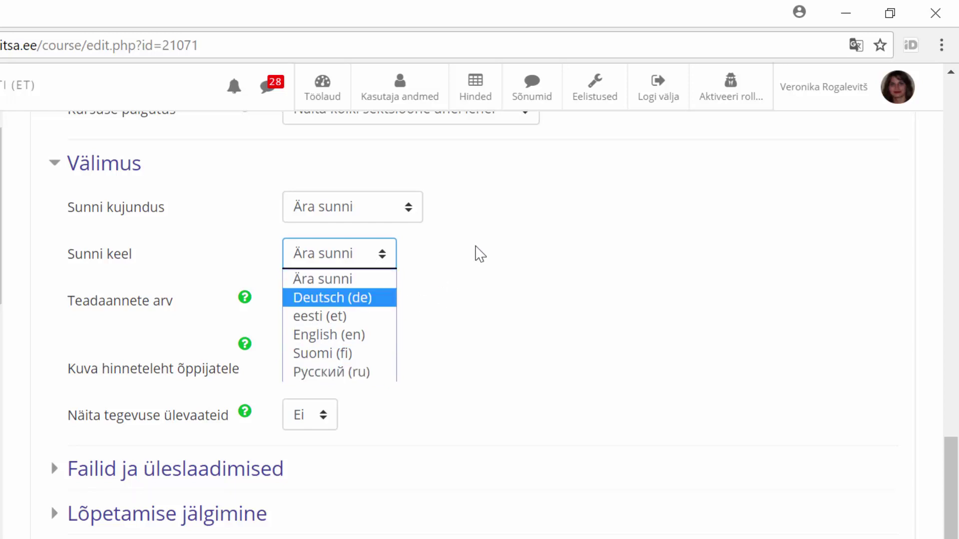
left_click(479, 254)
scroll(475, 246, "down", 4)
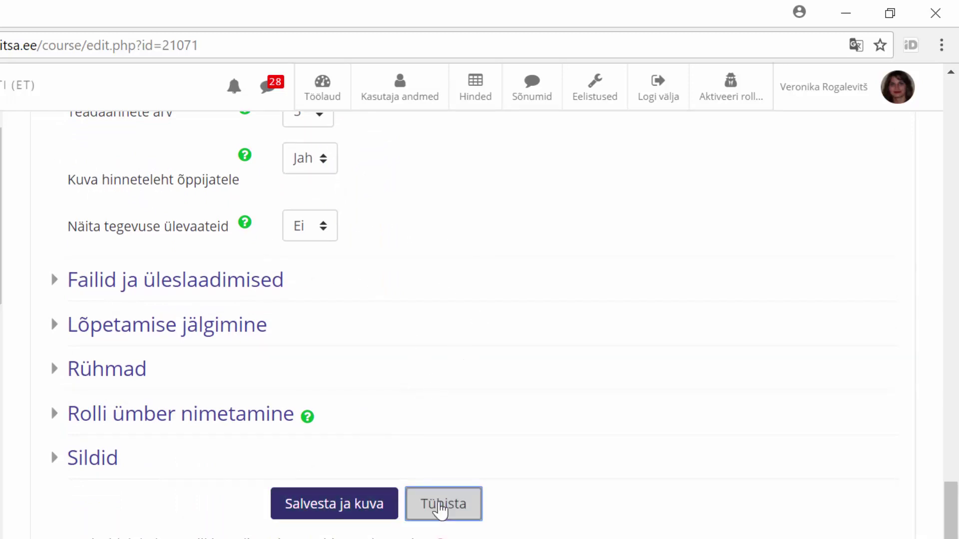
Leave the course settings form without saving and turn on editing (Luba muutmine) for the course page
left_click(440, 507)
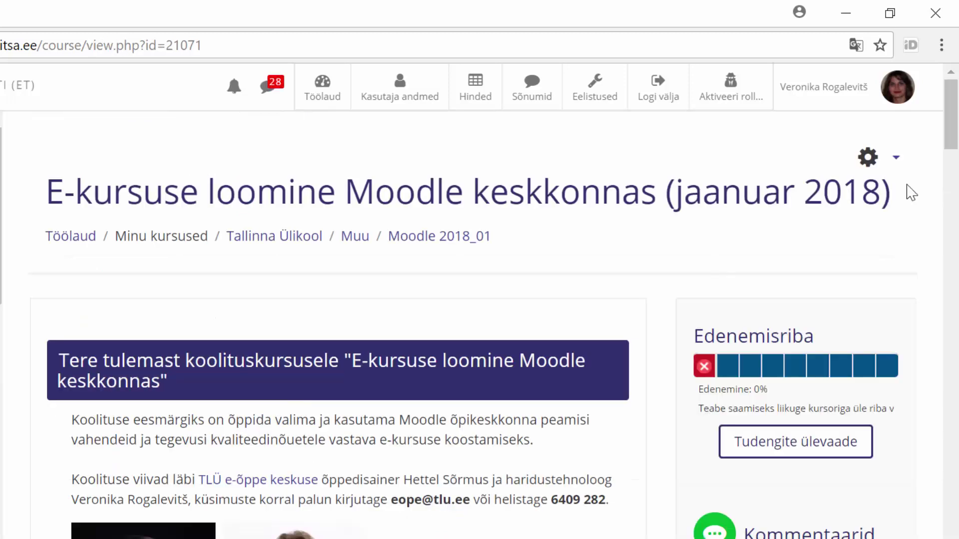
left_click(880, 157)
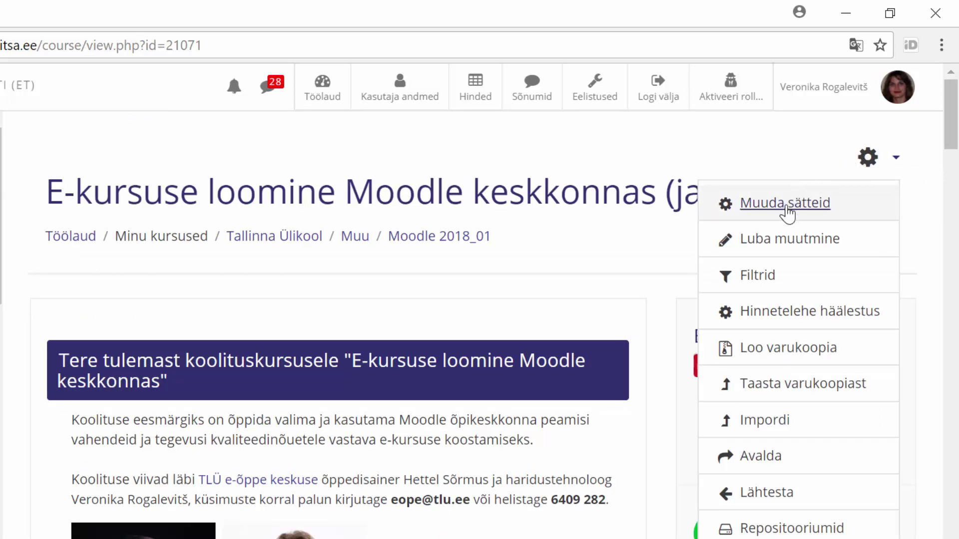
left_click(789, 241)
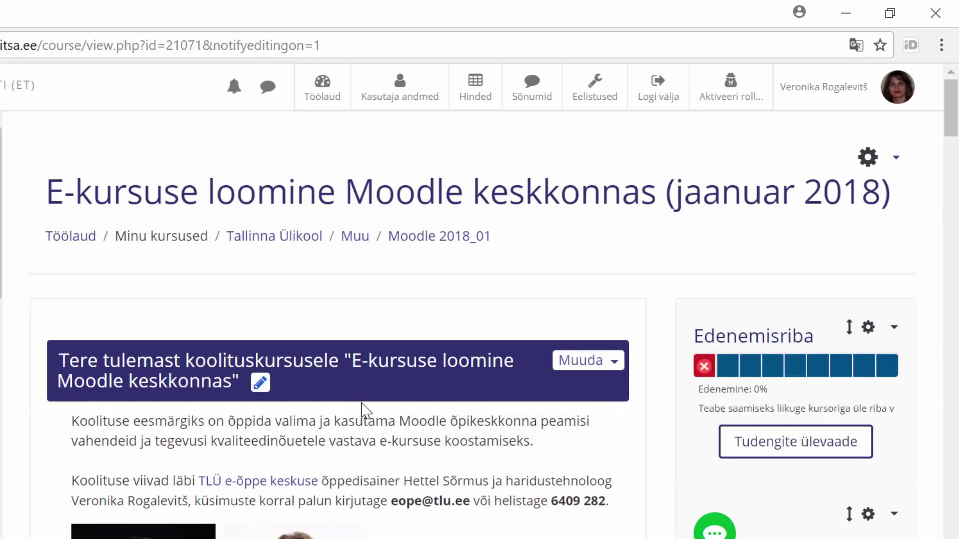
Examine the Lisa vahend and Lisa tegevus choices and the Muuda actions for the Auditoorse koolituse ajakava item
scroll(363, 410, "down", 10)
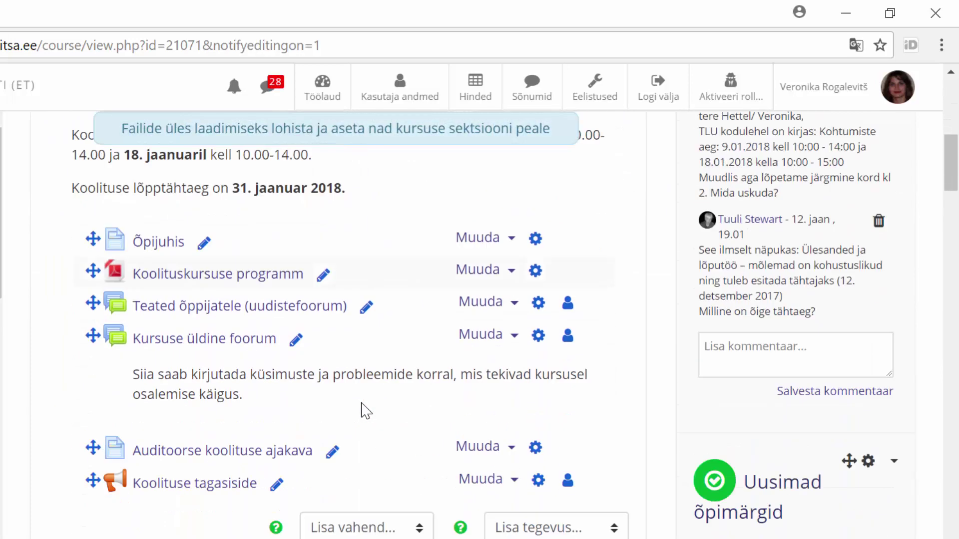
scroll(361, 410, "down", 5)
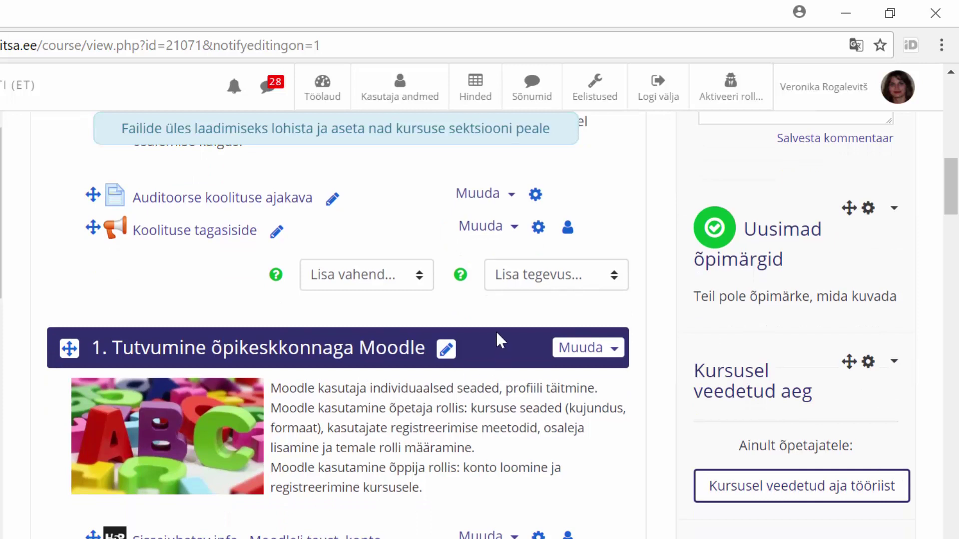
left_click(387, 286)
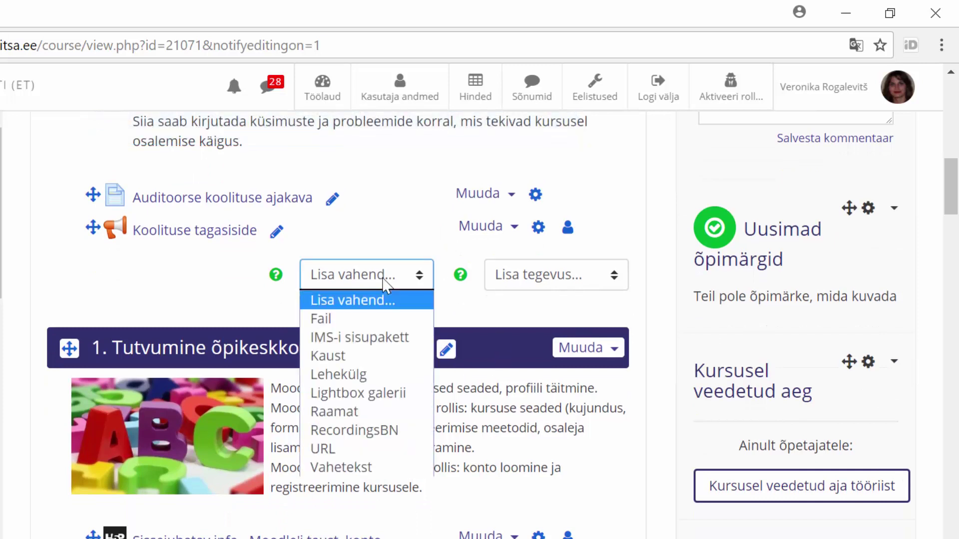
left_click(385, 279)
left_click(549, 279)
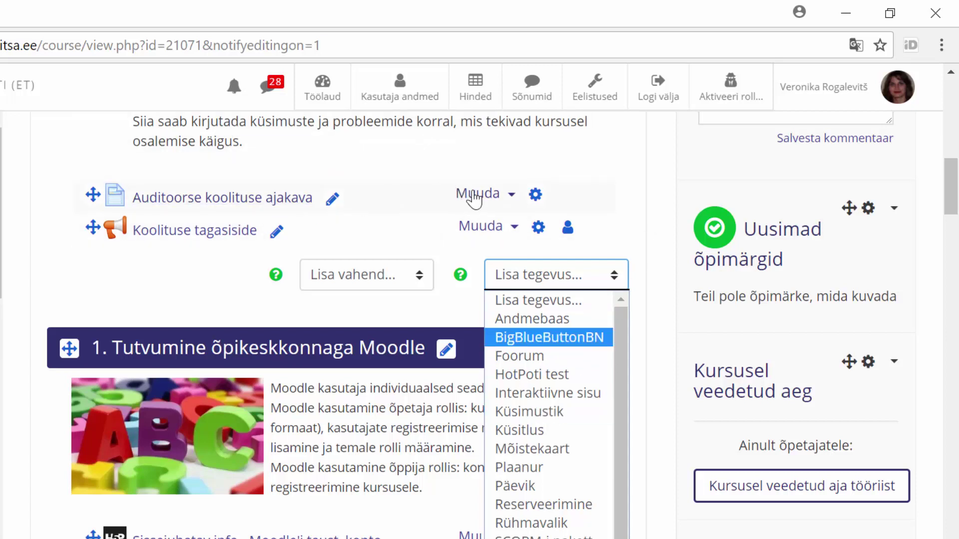
left_click(514, 195)
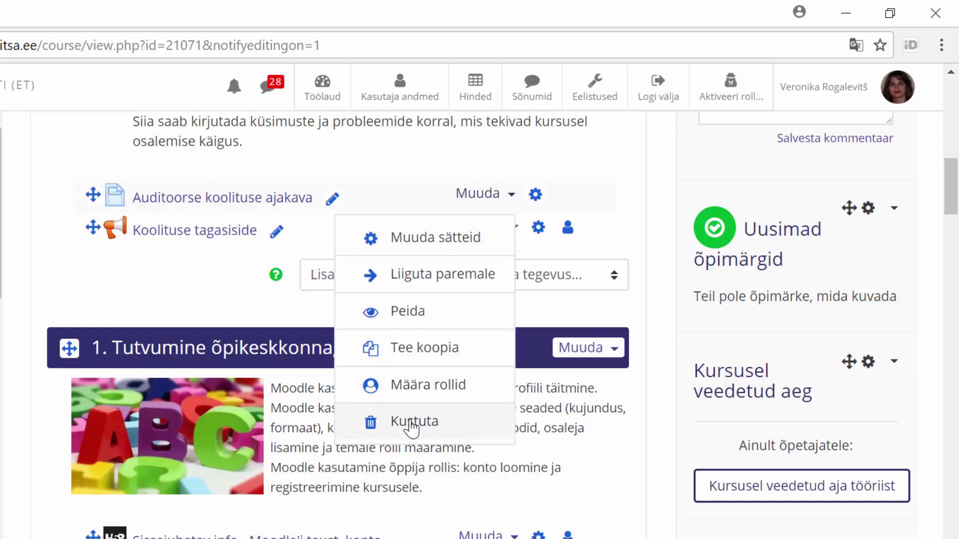
left_click(667, 218)
Look through the course's administration options and open the full Kursuse administreerimine page
scroll(667, 218, "up", 9)
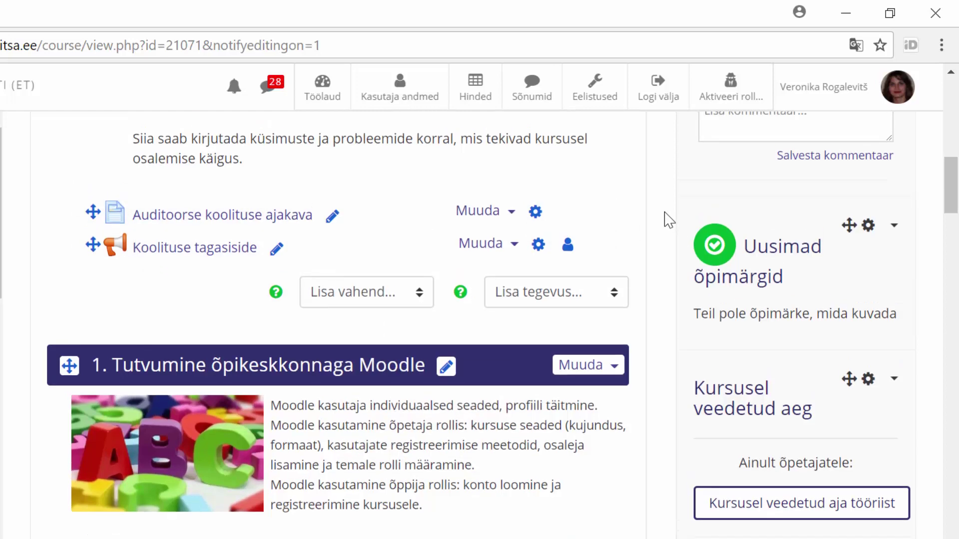
scroll(668, 218, "up", 6)
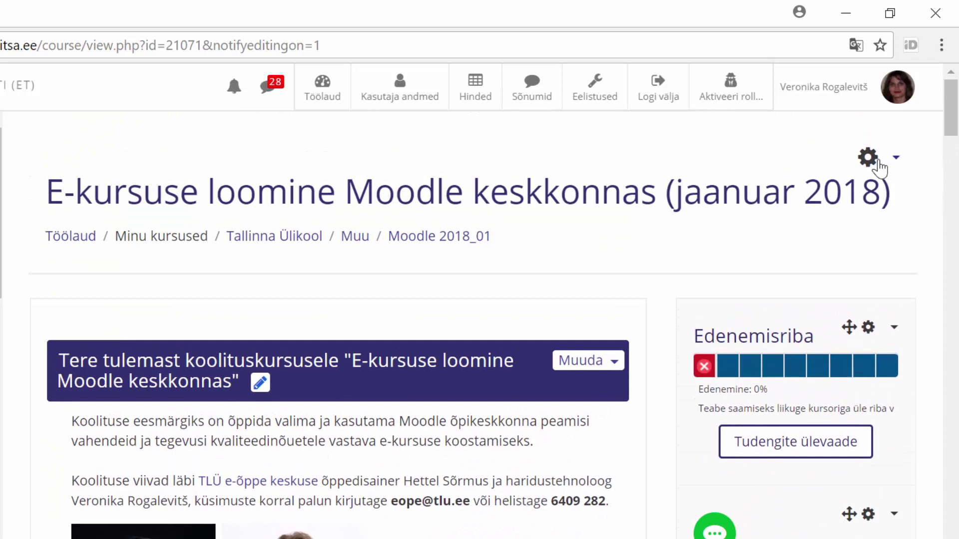
left_click(881, 160)
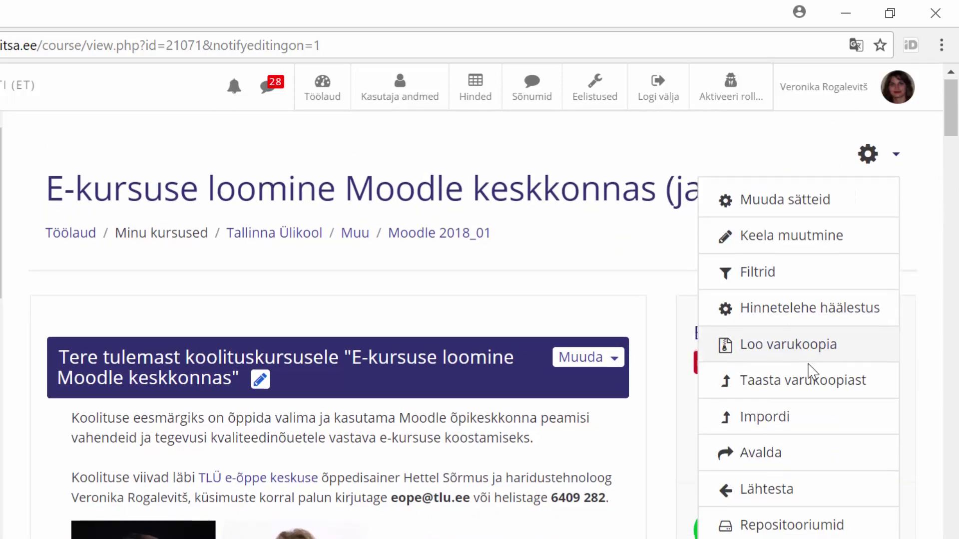
scroll(812, 372, "down", 3)
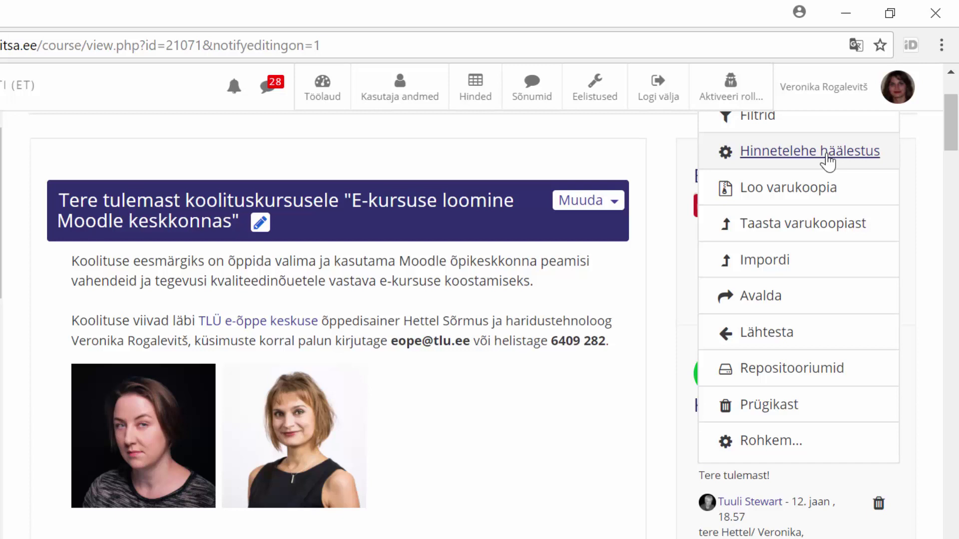
scroll(827, 161, "down", 1)
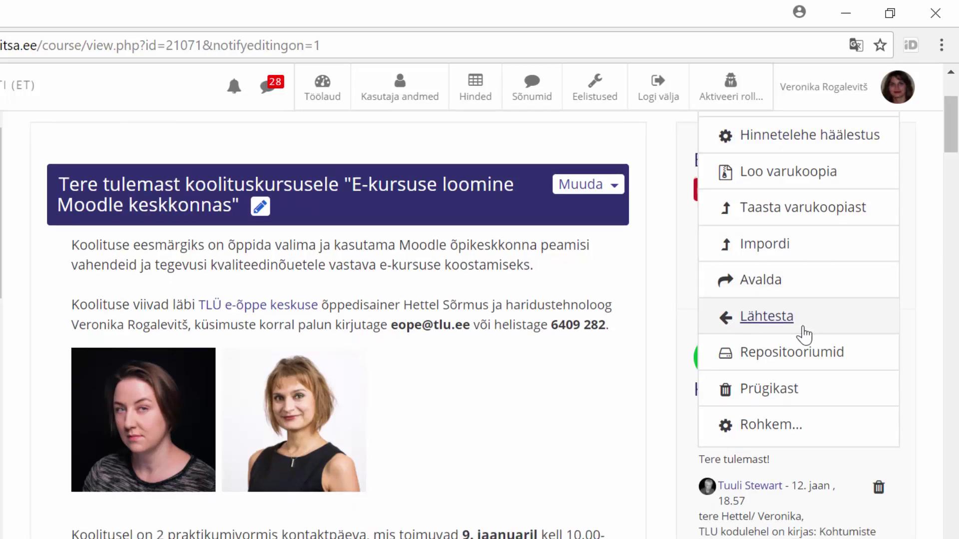
left_click(768, 426)
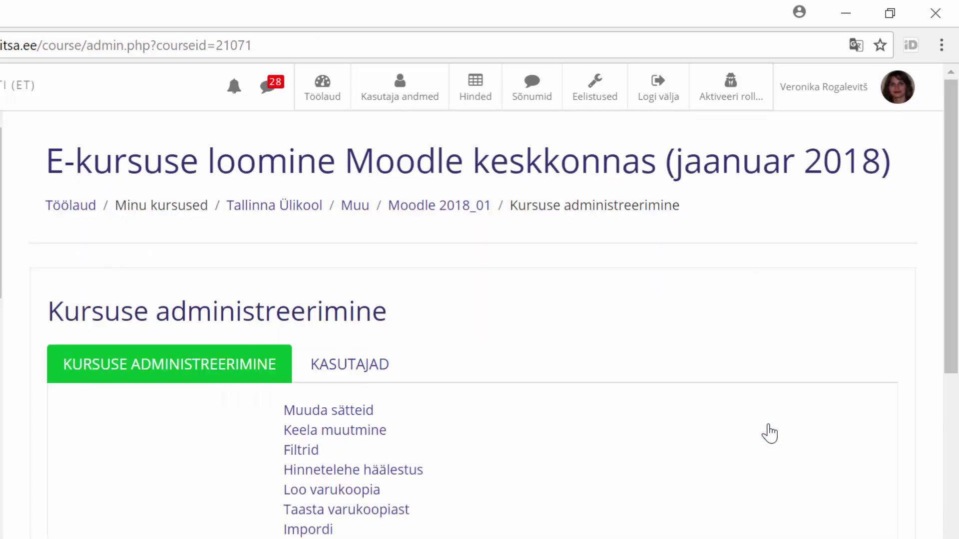
Review the Kursuse administreerimine links, including the Ülevaated, Õpimärgid and Küsimustepank groups
scroll(557, 417, "down", 4)
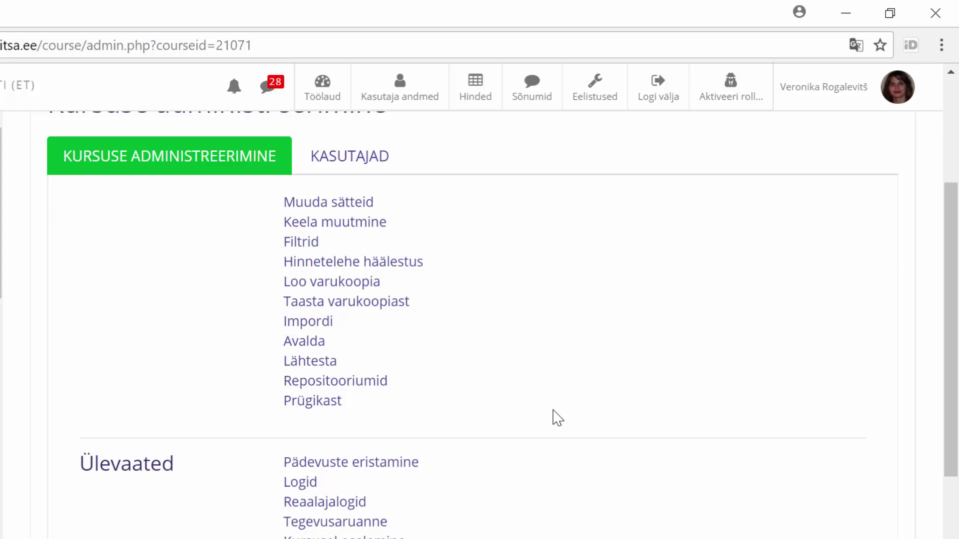
scroll(558, 417, "down", 1)
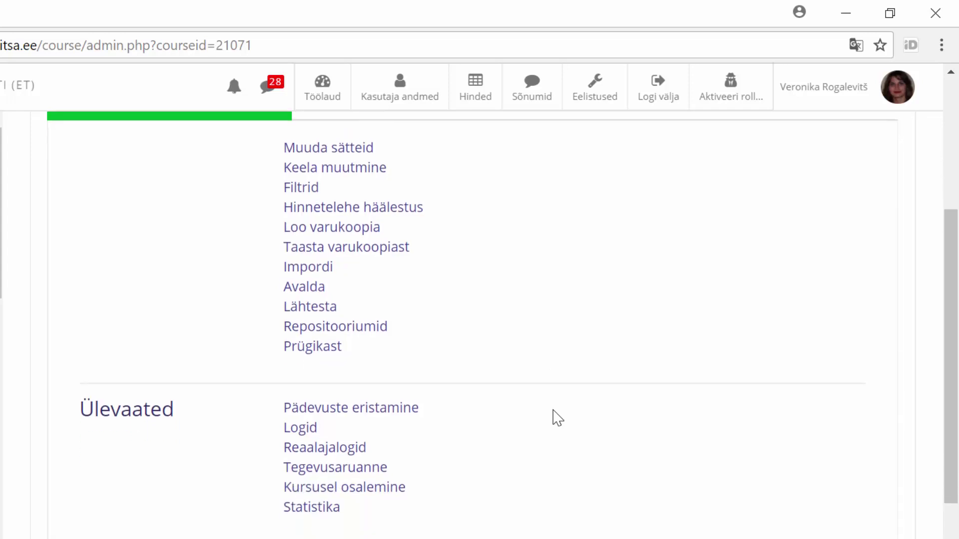
scroll(557, 417, "down", 2)
scroll(557, 417, "down", 4)
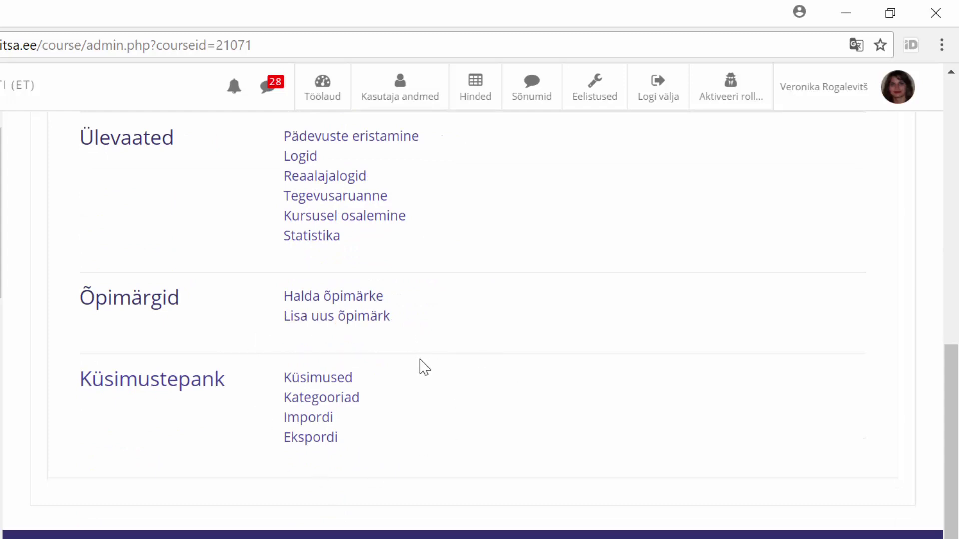
scroll(504, 325, "up", 8)
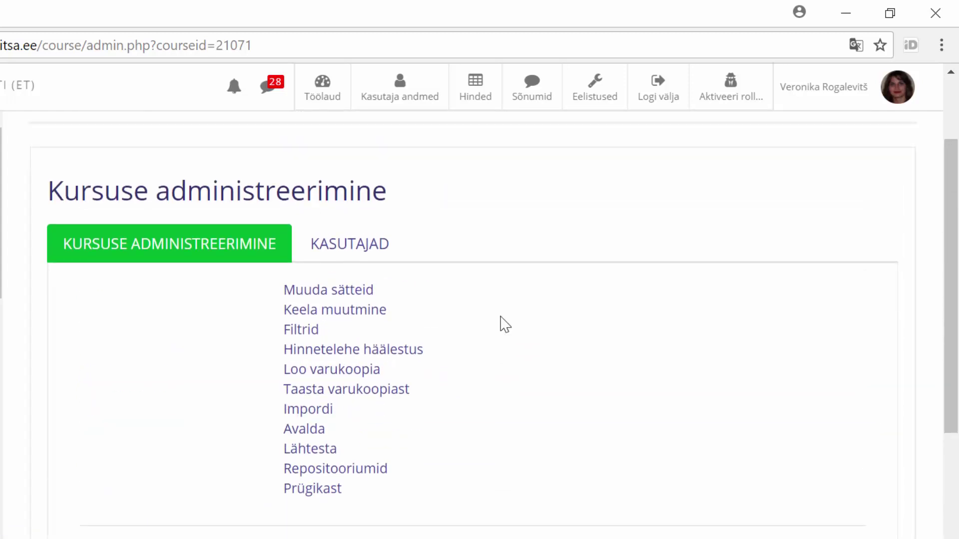
scroll(505, 325, "down", 4)
scroll(504, 325, "down", 4)
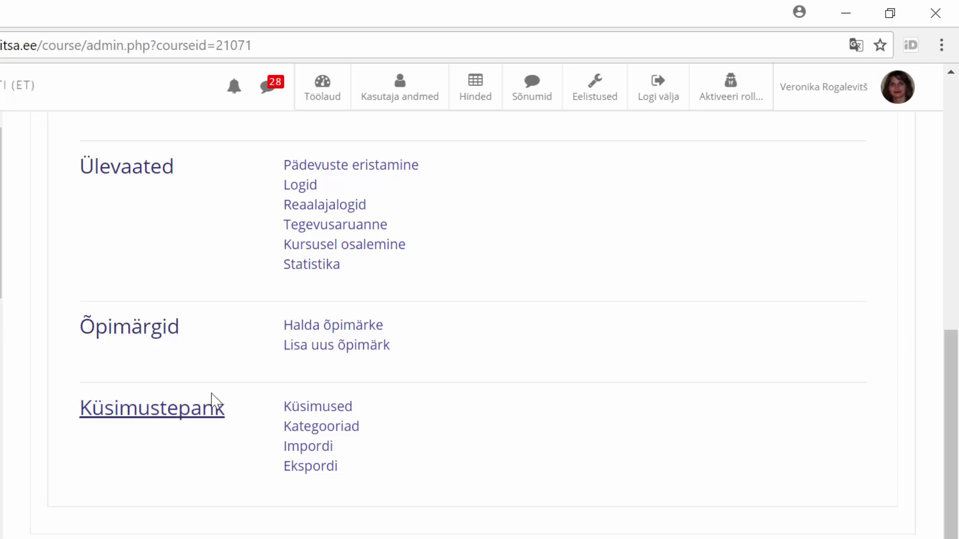
scroll(476, 409, "up", 2)
scroll(476, 409, "up", 8)
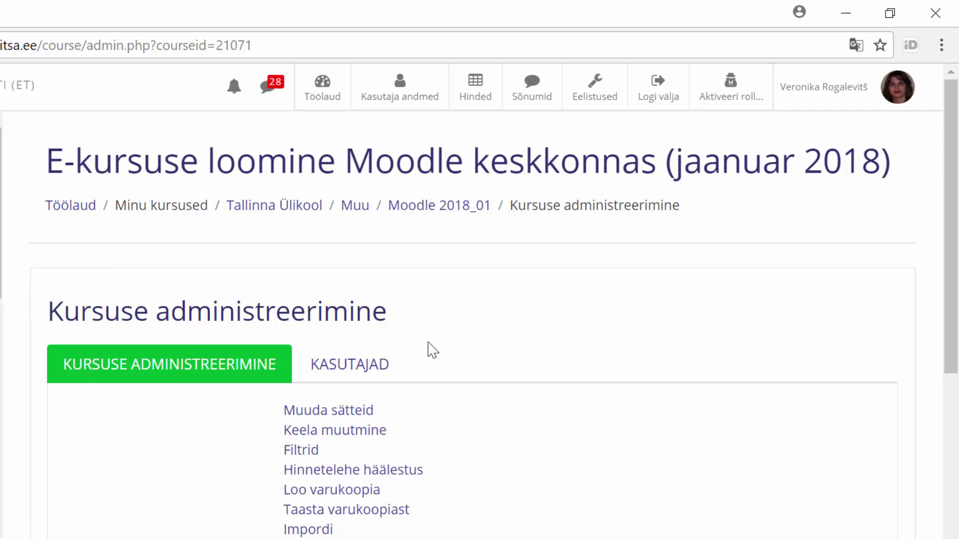
Open the Iseregistreerumine (Õppija) settings from the Kasutajad options and examine the registration and course key fields
left_click(337, 370)
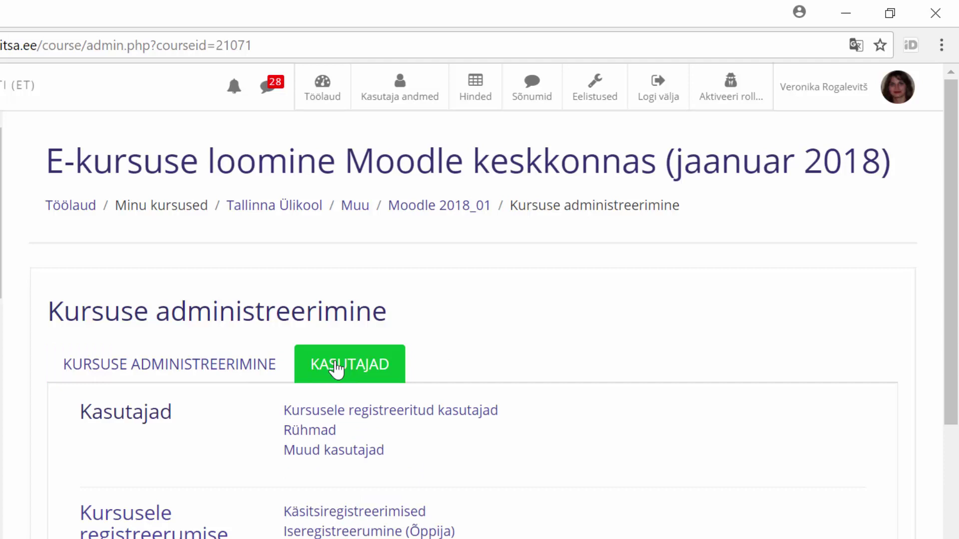
scroll(337, 370, "down", 3)
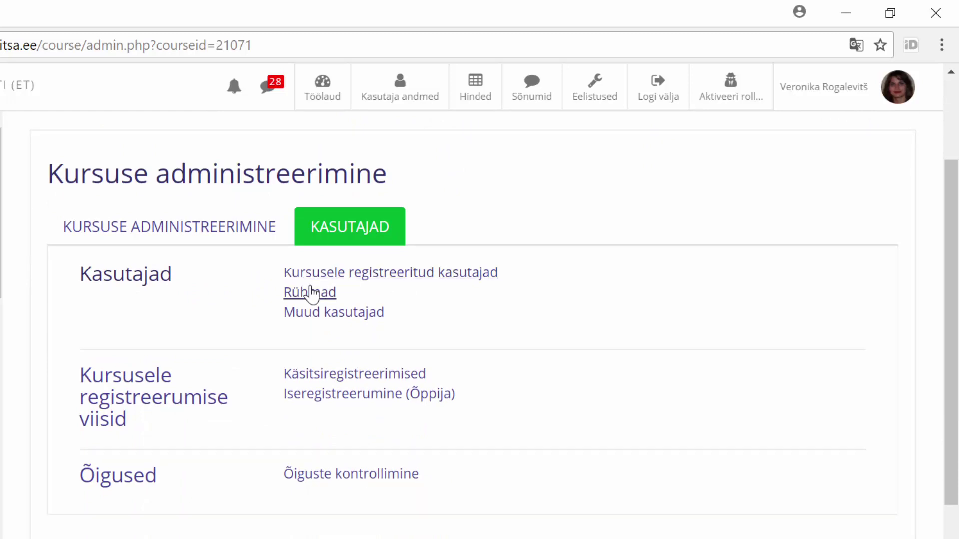
left_click(324, 394)
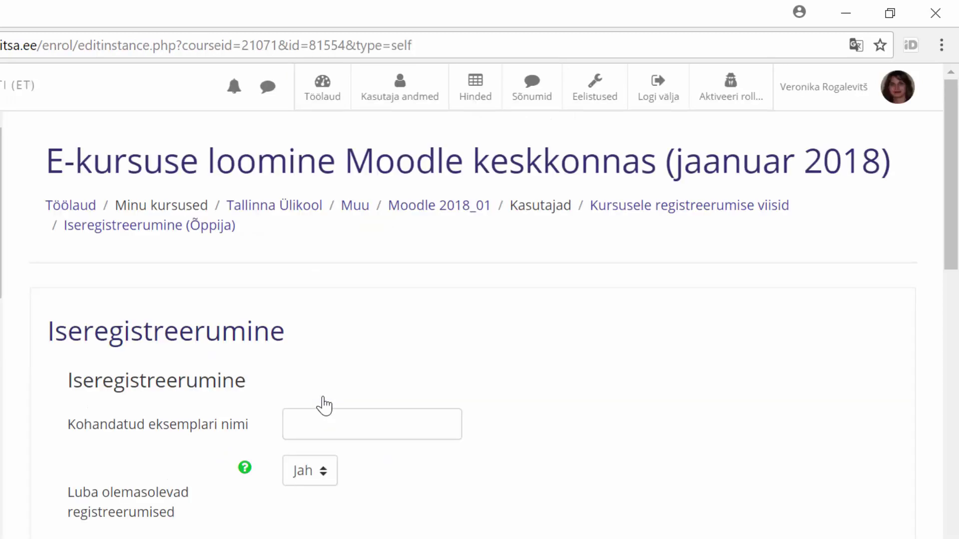
scroll(324, 406, "down", 5)
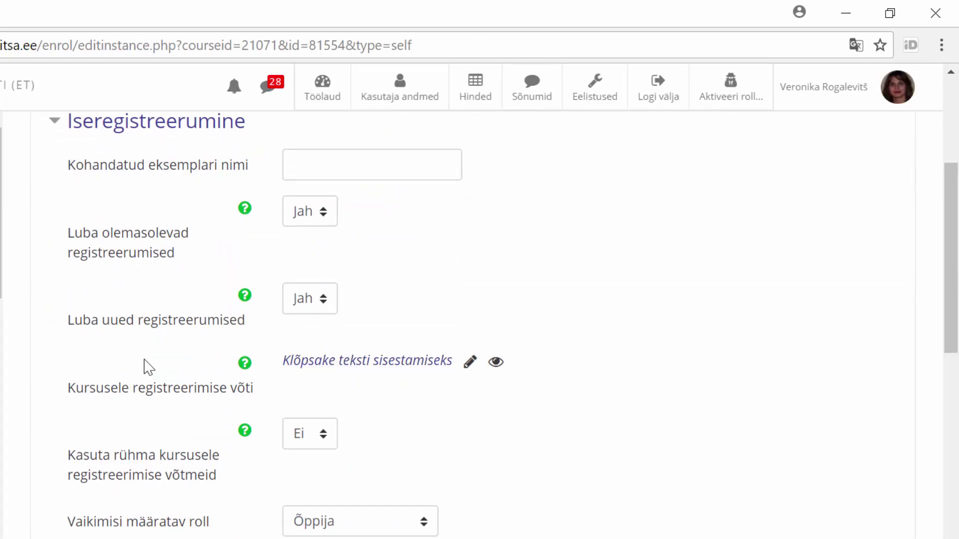
left_click(327, 362)
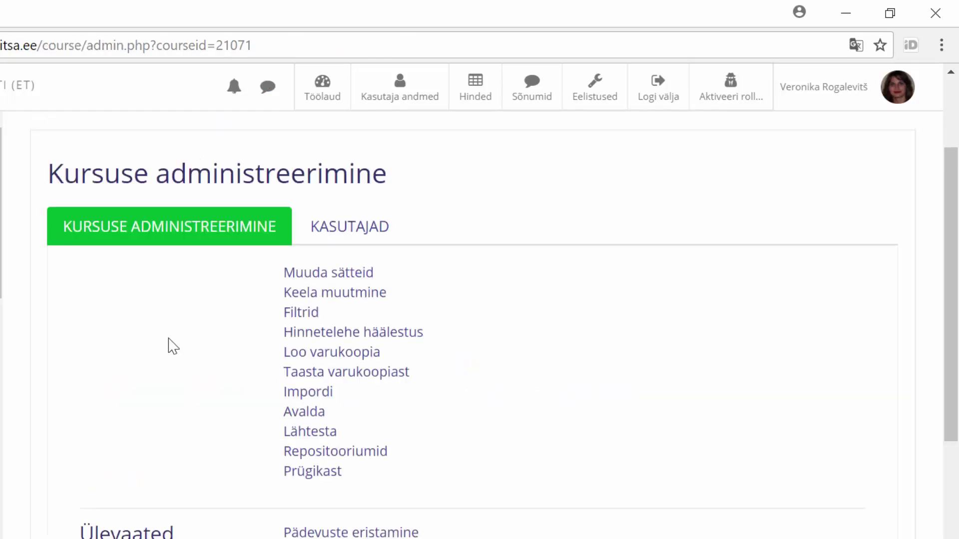
Review the Kasutajad administration options once more and return to the Moodle 2018_01 course page
left_click(363, 222)
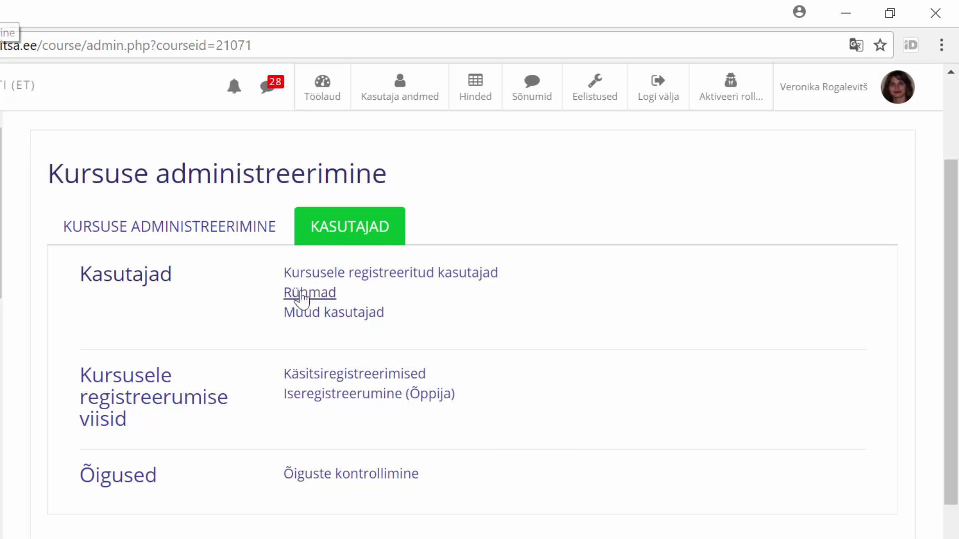
scroll(302, 298, "up", 3)
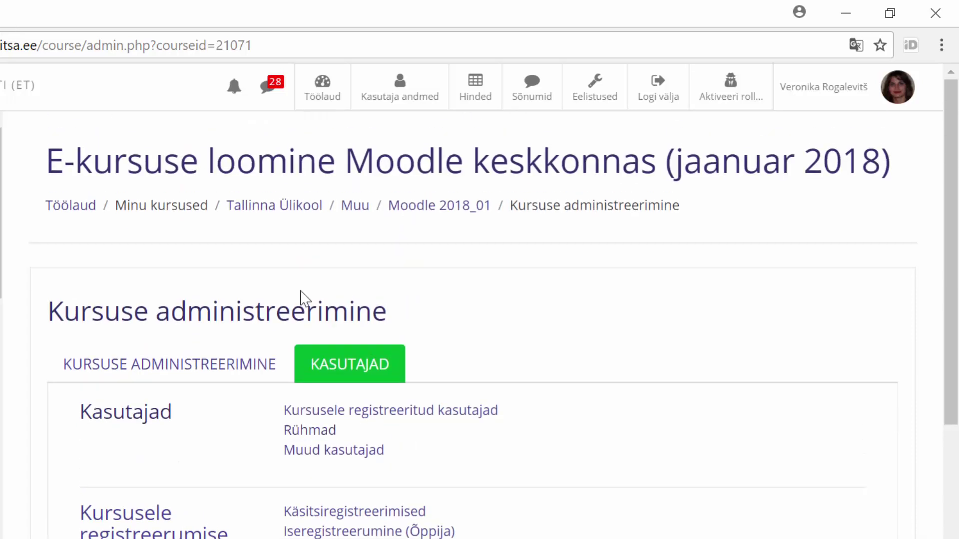
left_click(445, 206)
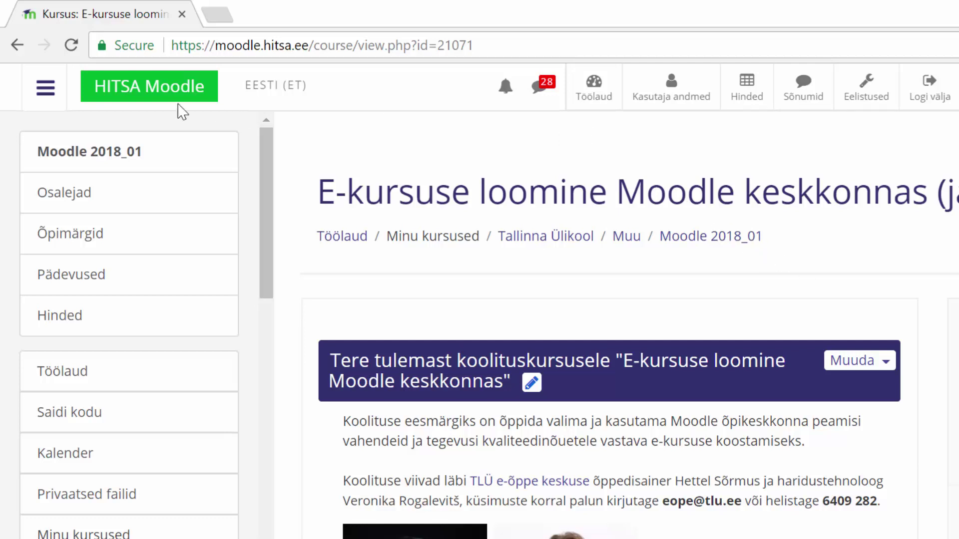
Open the Kursusele registreeritud kasutajad page from the course's Osalejad page and look over the enrolled users list
left_click(62, 194)
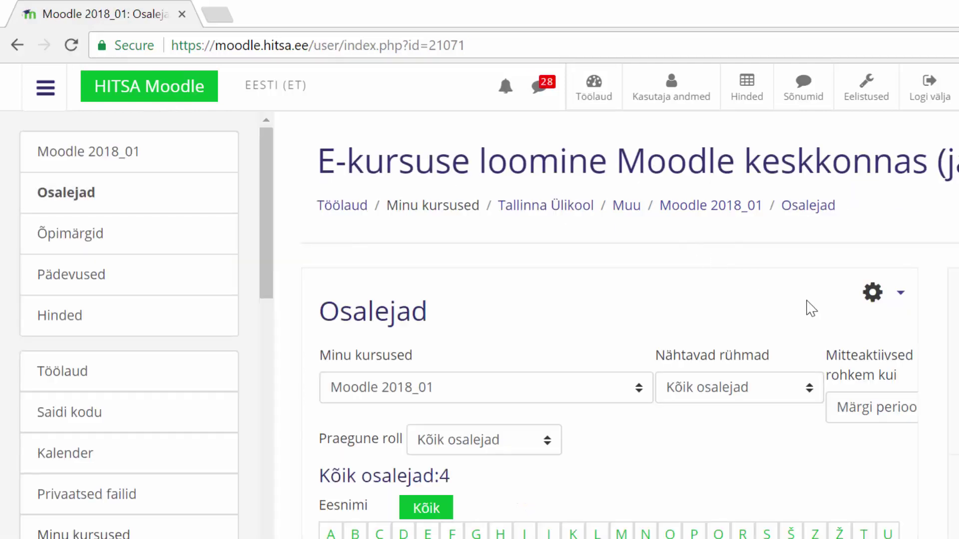
left_click(874, 299)
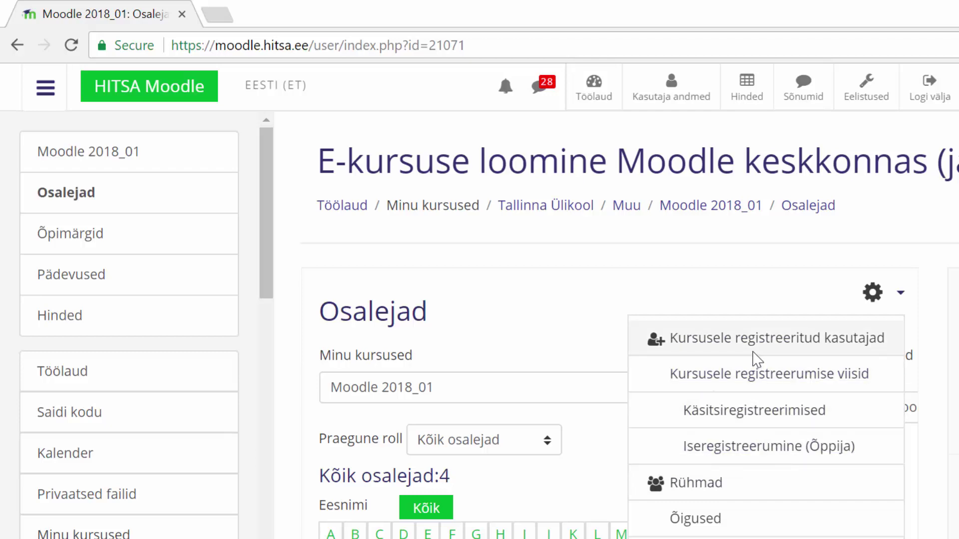
left_click(756, 340)
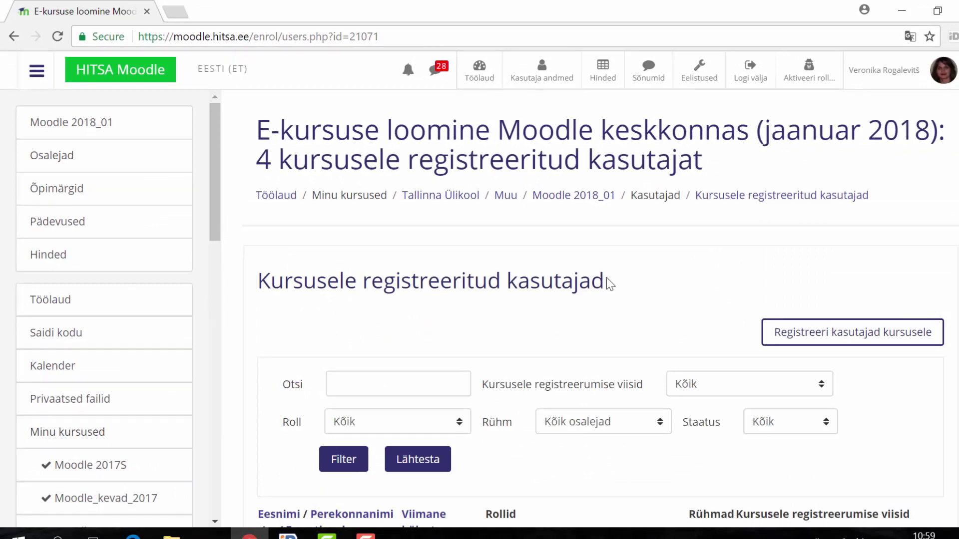
scroll(608, 283, "down", 3)
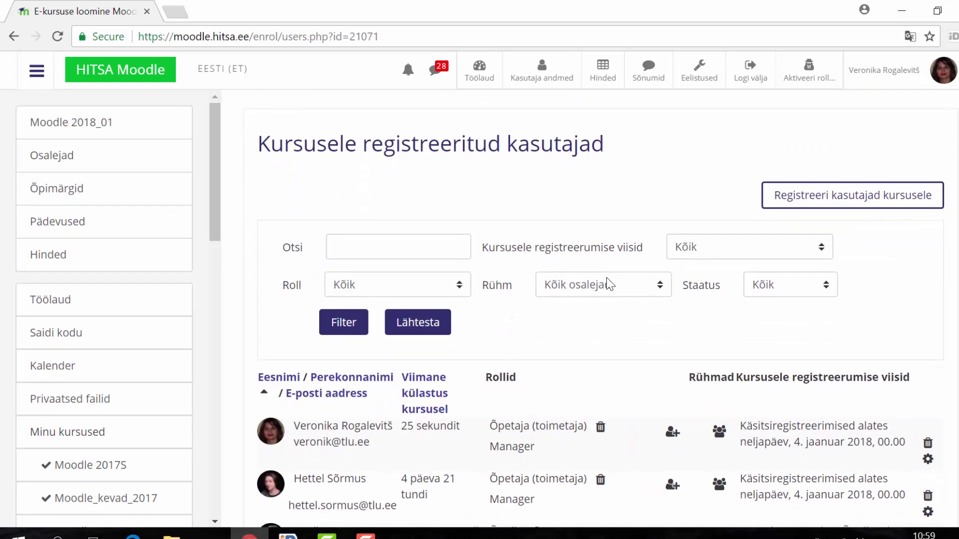
scroll(606, 278, "down", 1)
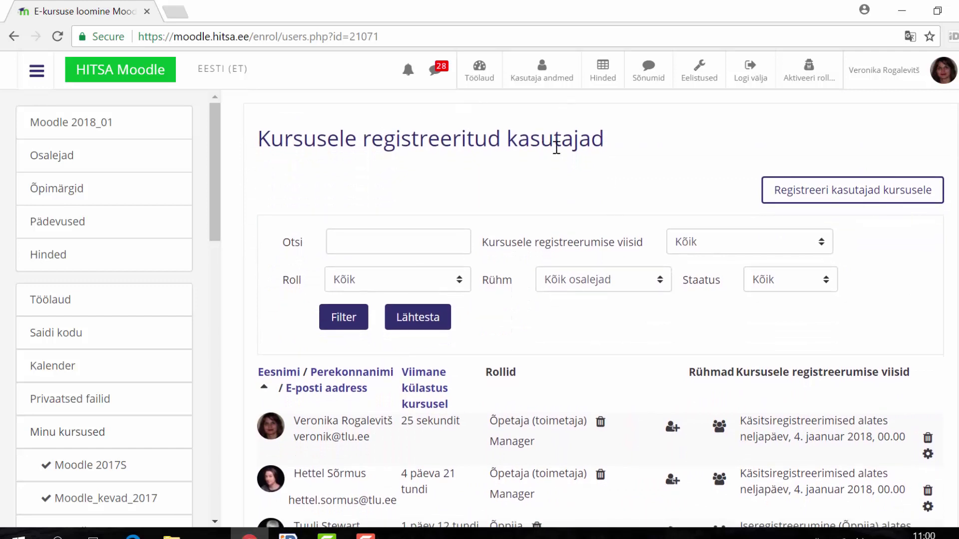
Open the Registreeri kasutajad kursusele dialog, choose the Õpetaja (toimetaja) role, and close the dialog without enrolling anyone
left_click(878, 201)
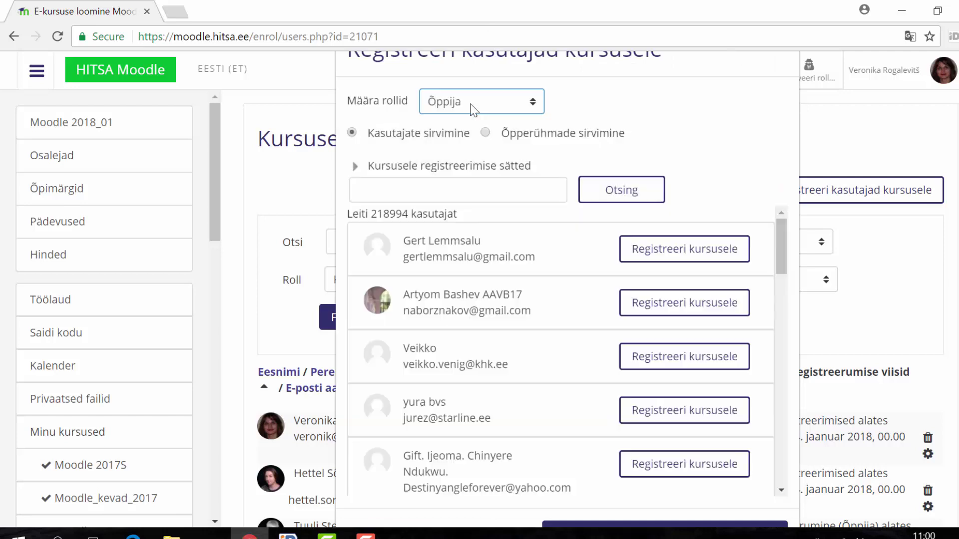
left_click(473, 104)
left_click(469, 151)
left_click(403, 192)
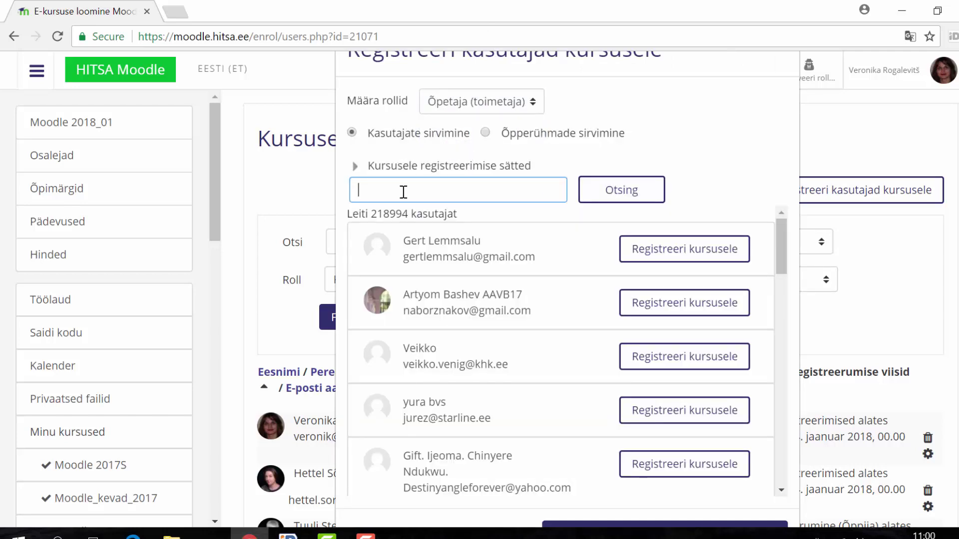
scroll(644, 207, "up", 3)
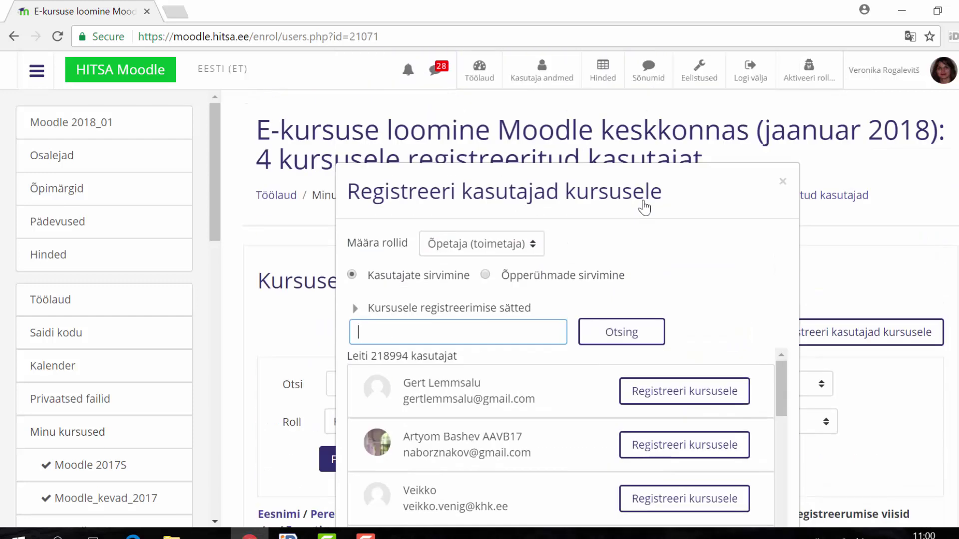
left_click(783, 183)
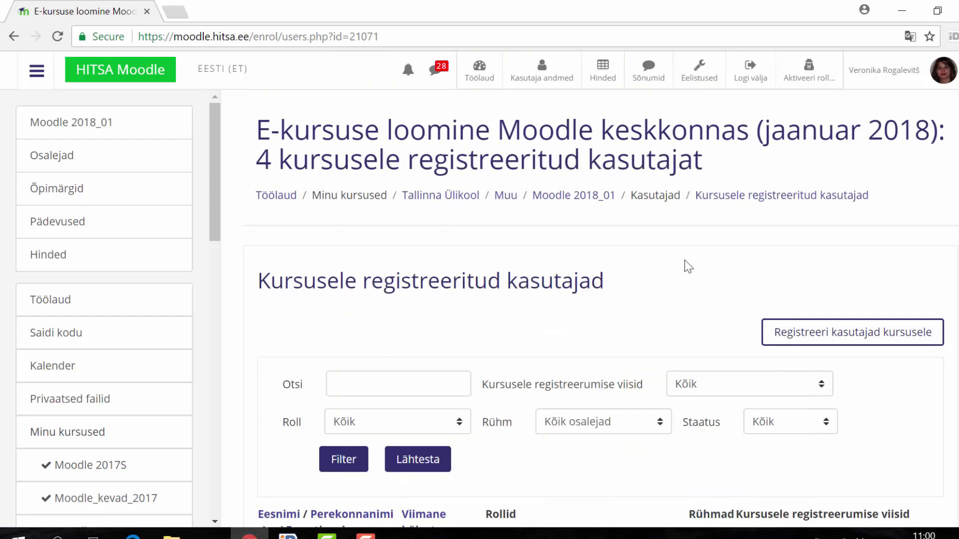
Examine the enrolled users list and the Määra rollid choices for a participant with the Õppija role, without assigning a role
scroll(678, 280, "down", 6)
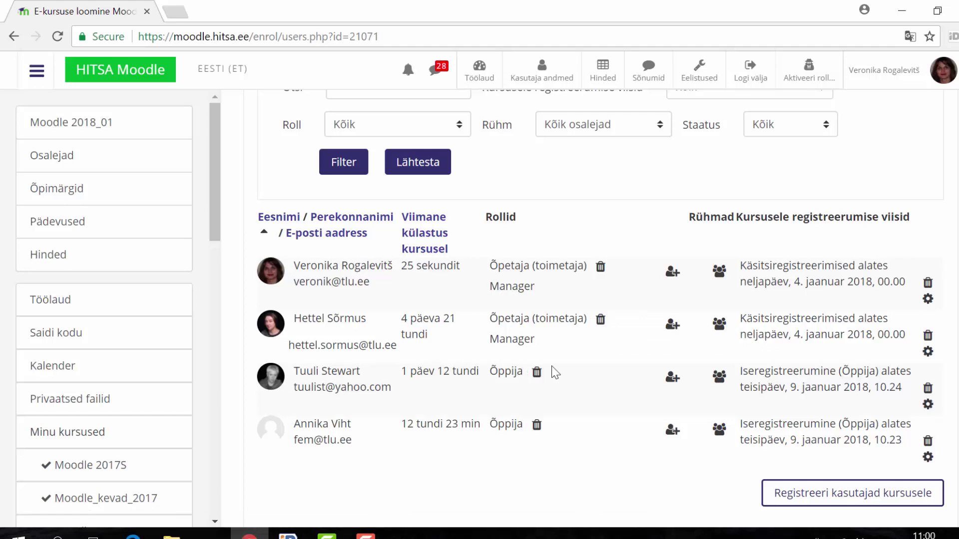
left_click(672, 377)
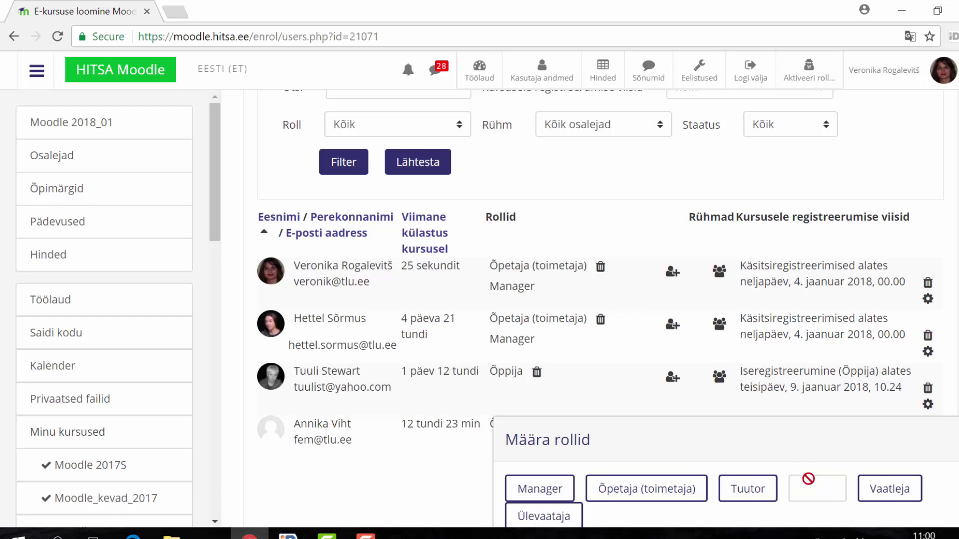
left_click(948, 433)
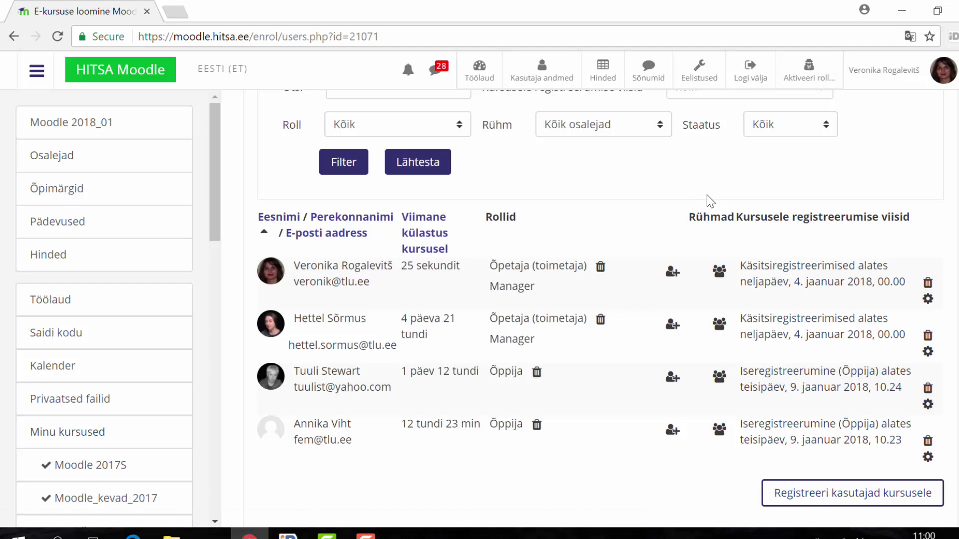
scroll(706, 195, "down", 4)
scroll(646, 200, "up", 10)
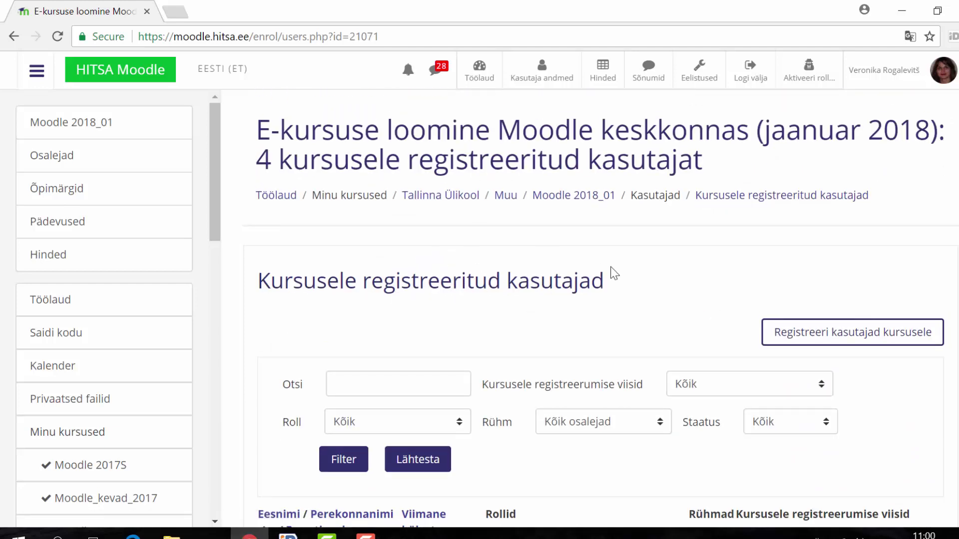
Review the user administration options on the Osalejad page and return to the Moodle 2018_01 course page
left_click(52, 157)
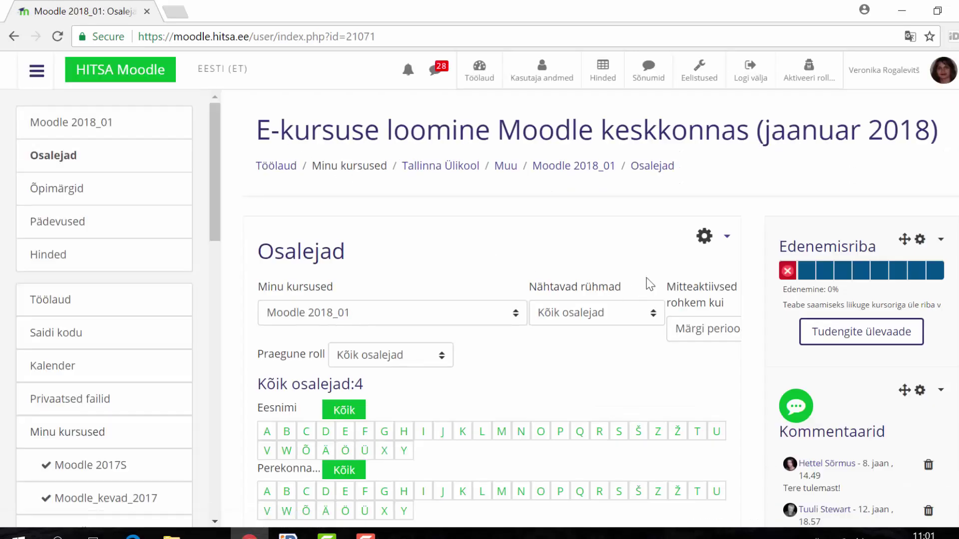
left_click(705, 236)
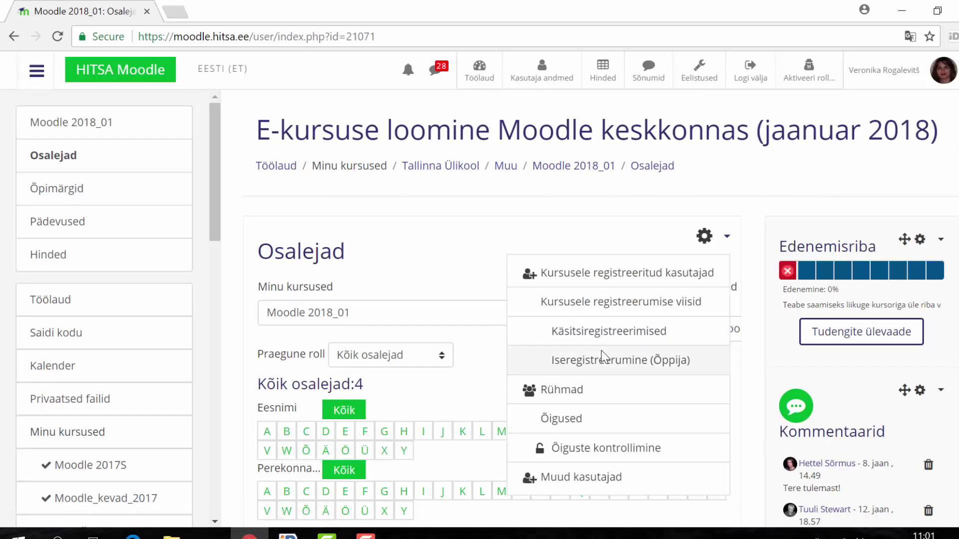
left_click(574, 166)
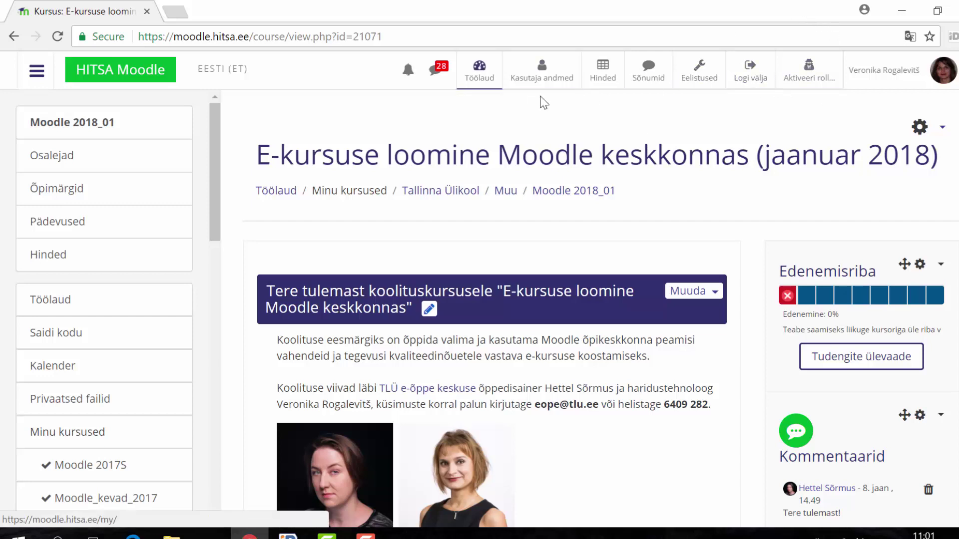
Activate the Õppija role to view the course as a student
left_click(807, 74)
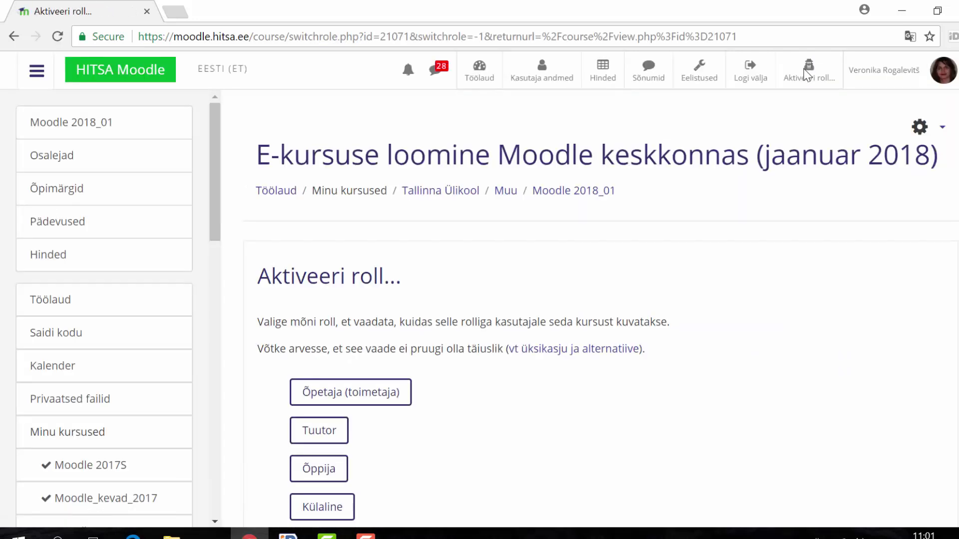
scroll(425, 222, "down", 3)
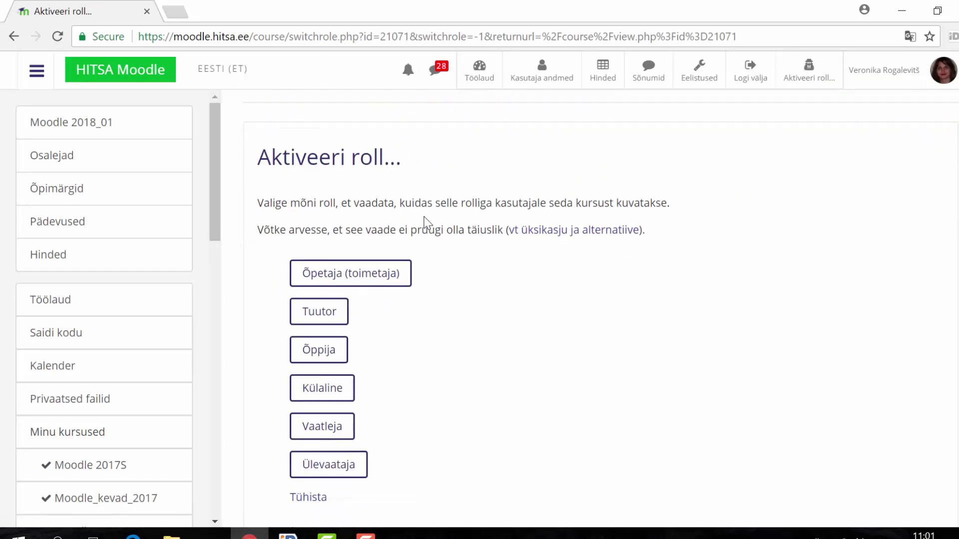
left_click(316, 356)
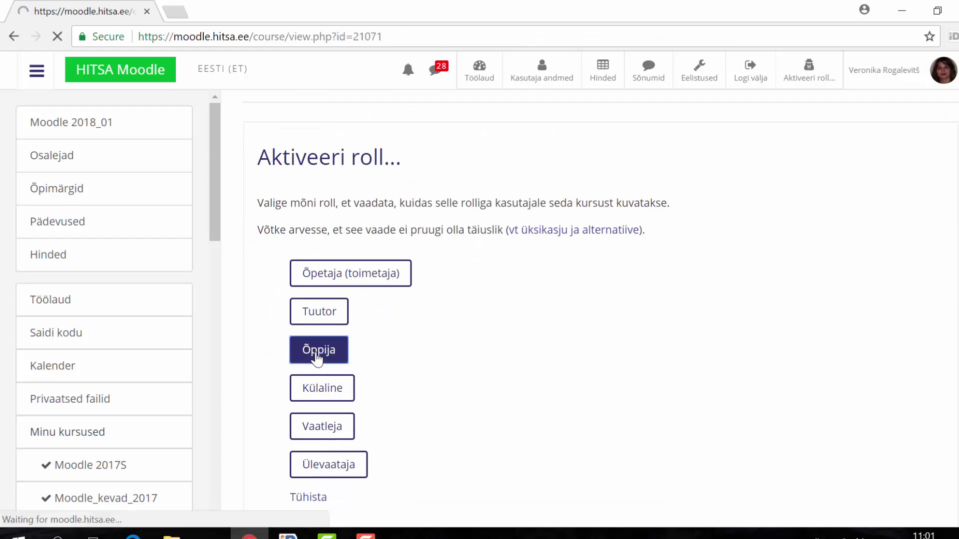
Look through the course in the student view and examine the assignment Ülesanne 1: Registreerumine ja rollid with its submission section
scroll(316, 358, "down", 10)
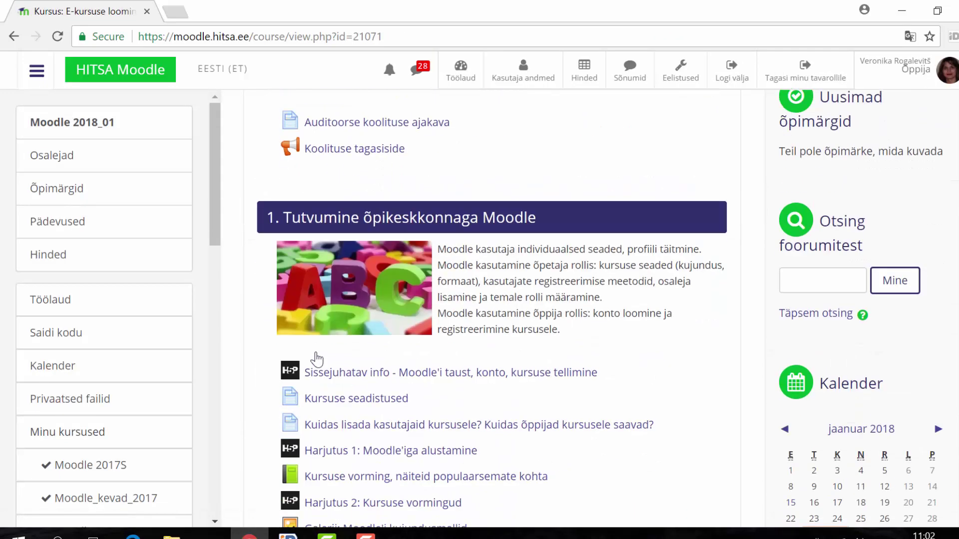
scroll(316, 359, "down", 10)
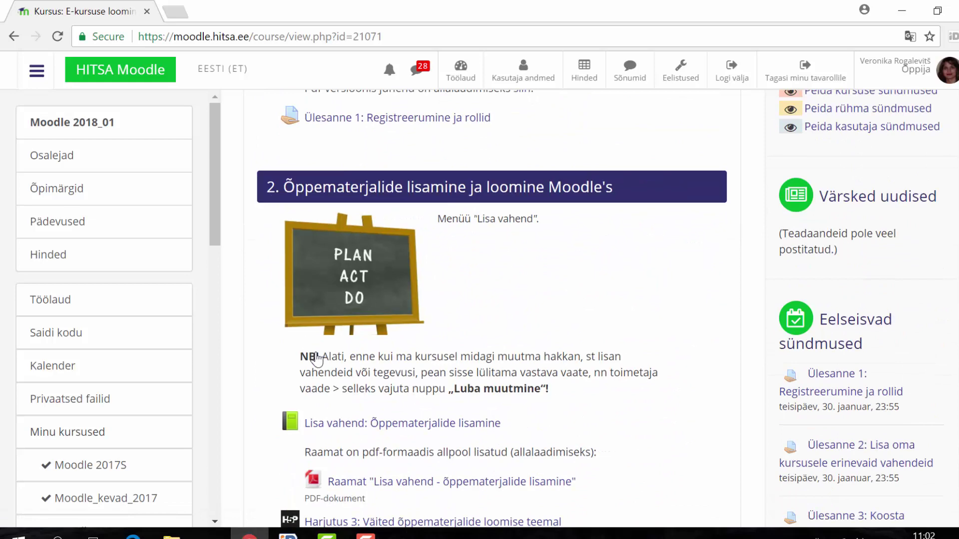
left_click(456, 120)
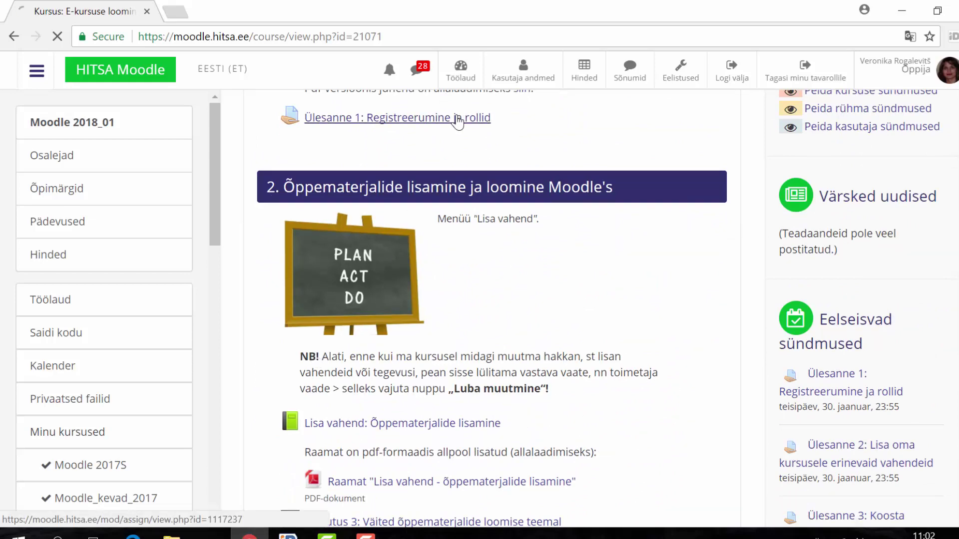
scroll(456, 120, "down", 5)
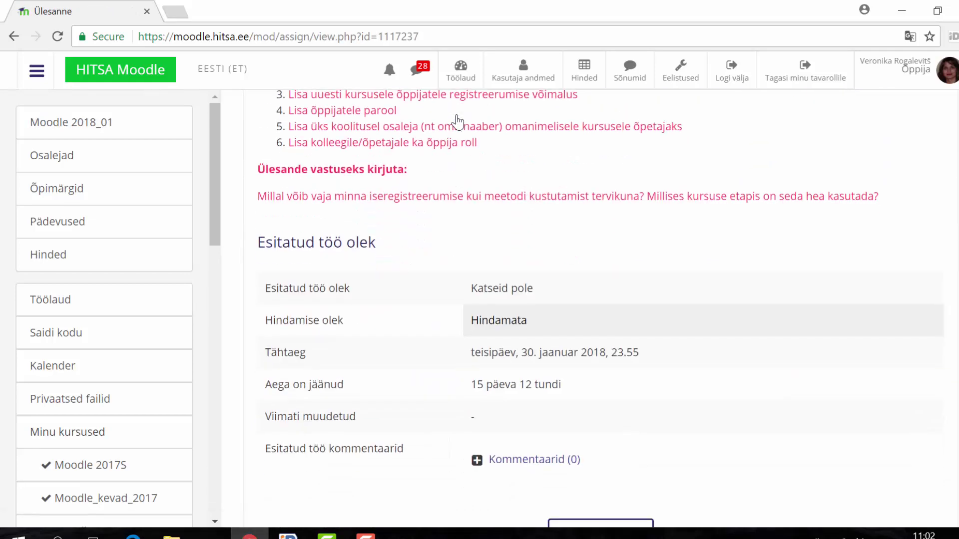
scroll(456, 121, "down", 5)
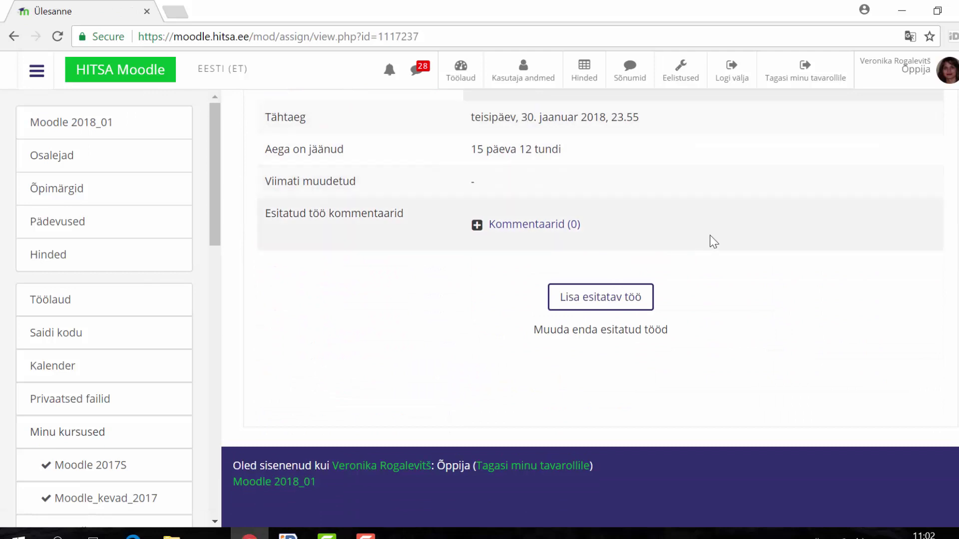
scroll(709, 235, "up", 10)
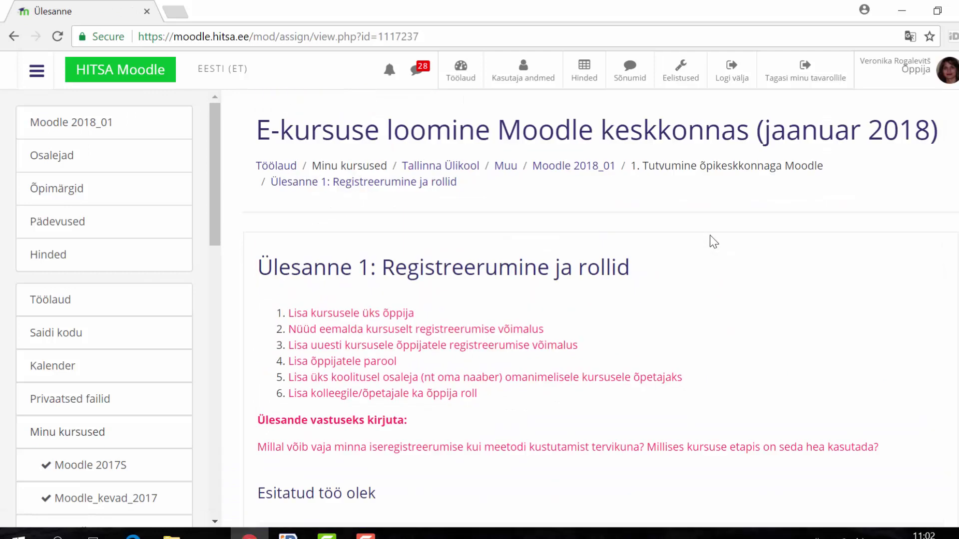
Switch back to the regular role and turn editing on for the Moodle 2018_01 course page
left_click(808, 69)
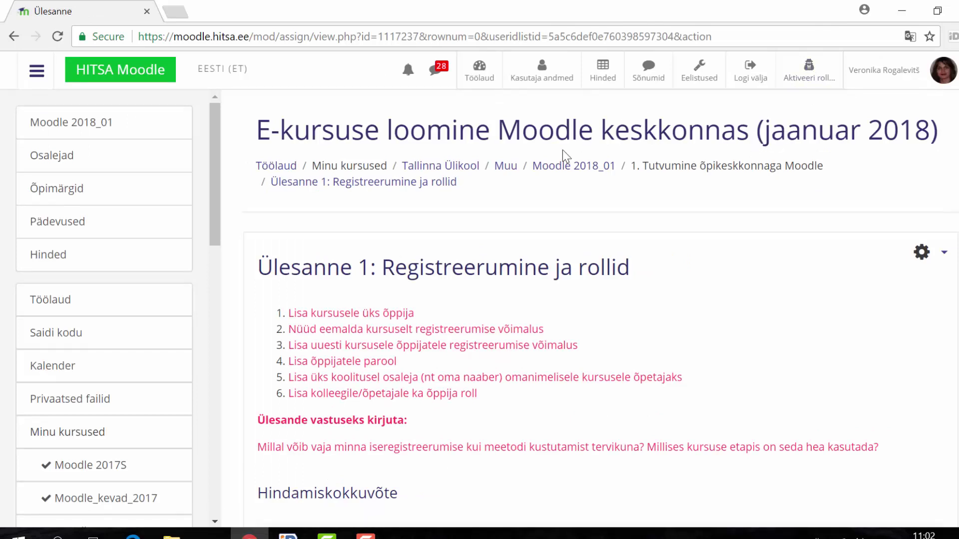
left_click(563, 167)
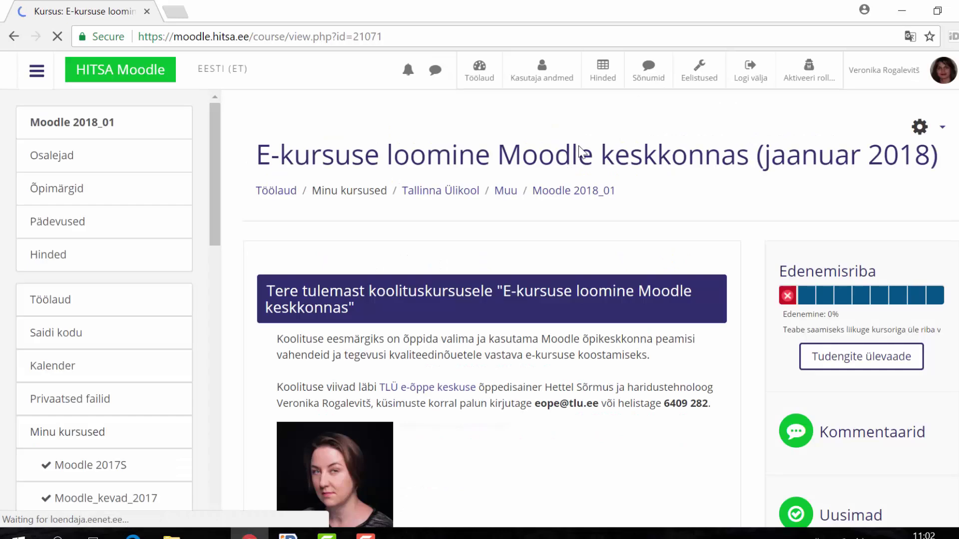
left_click(921, 131)
left_click(864, 195)
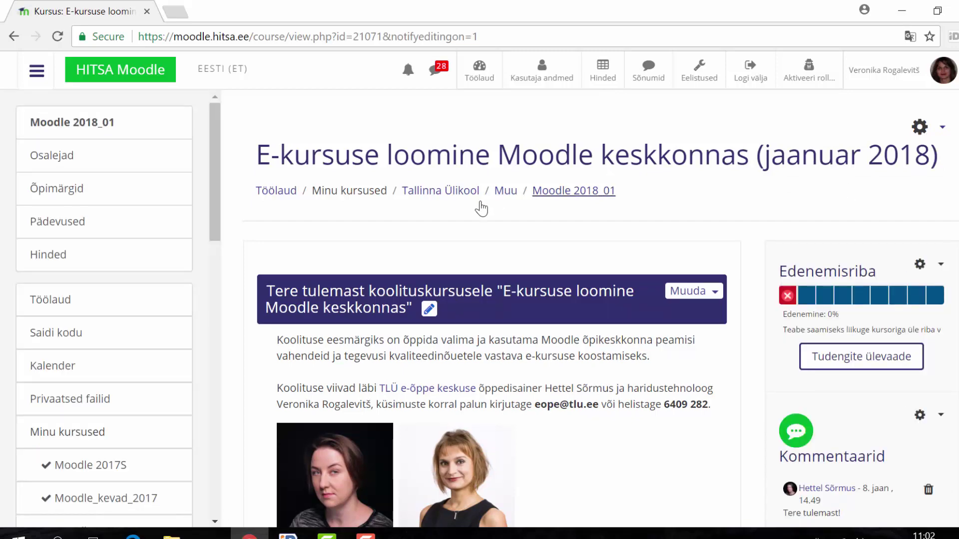
Open the Lisa plokk list, examine the blocks available for the course, and close it without adding one
scroll(481, 208, "down", 5)
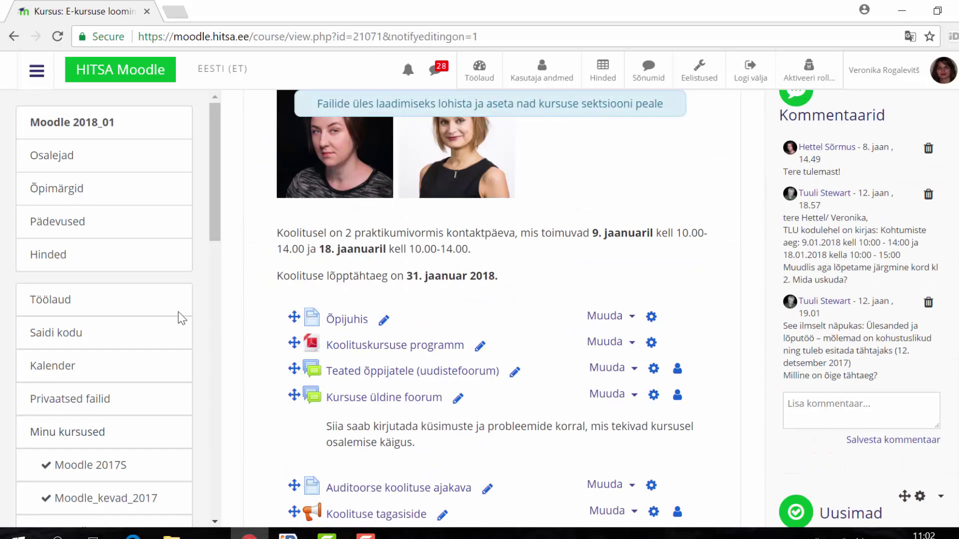
scroll(65, 325, "down", 8)
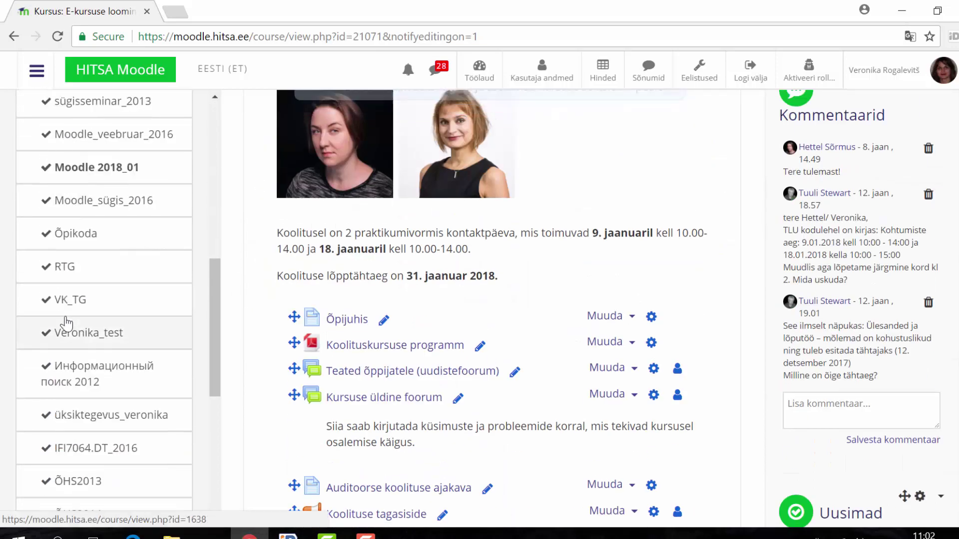
scroll(65, 320, "down", 7)
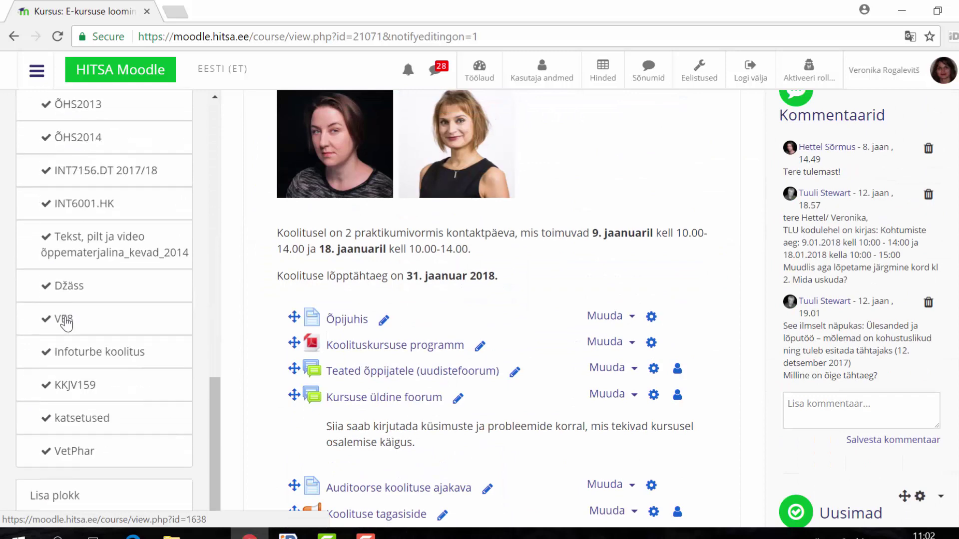
left_click(79, 493)
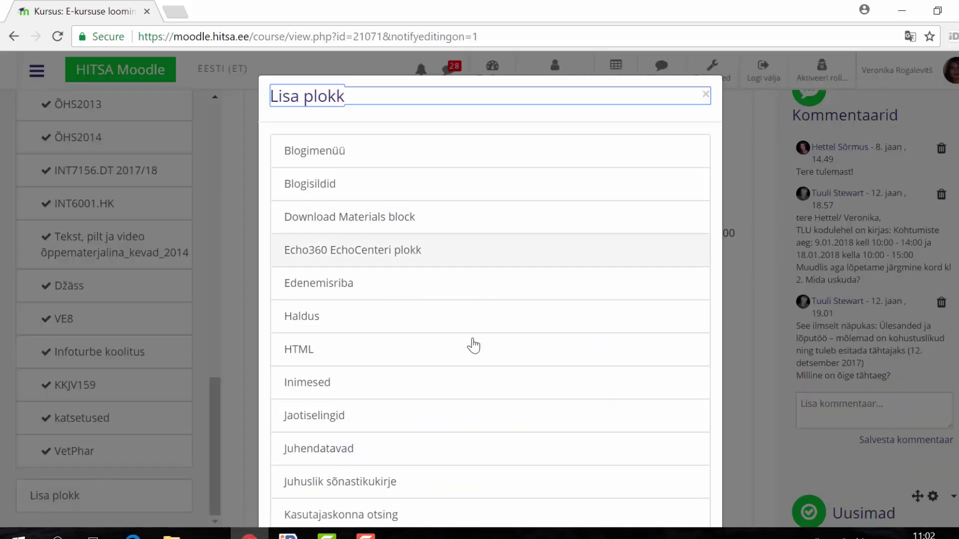
scroll(472, 347, "down", 6)
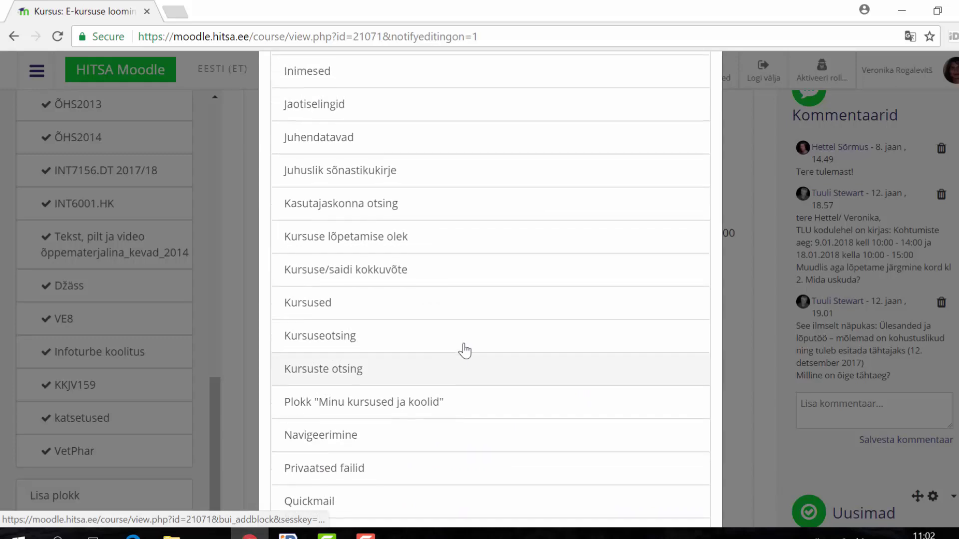
scroll(464, 350, "up", 6)
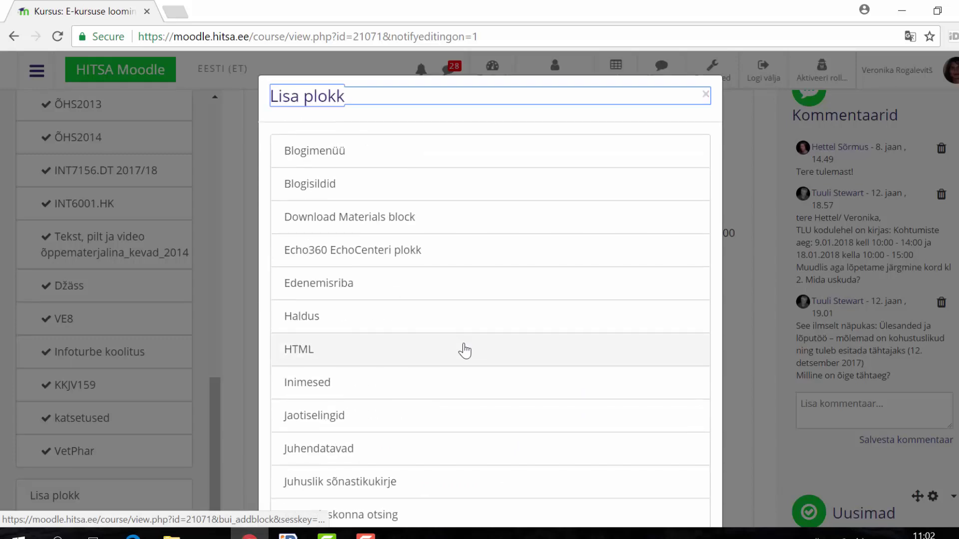
left_click(706, 92)
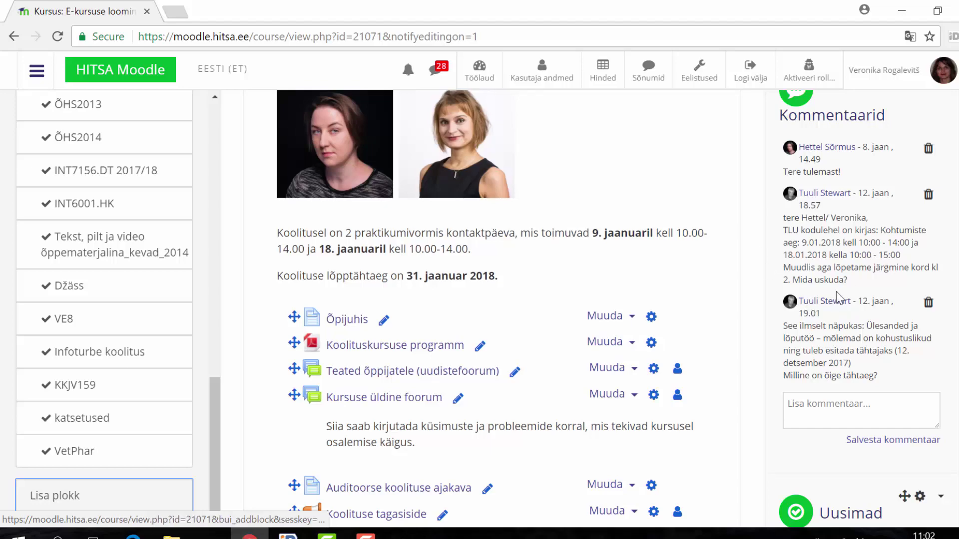
Look over the course page's sections, activity editing controls and side blocks in editing mode
scroll(839, 298, "down", 12)
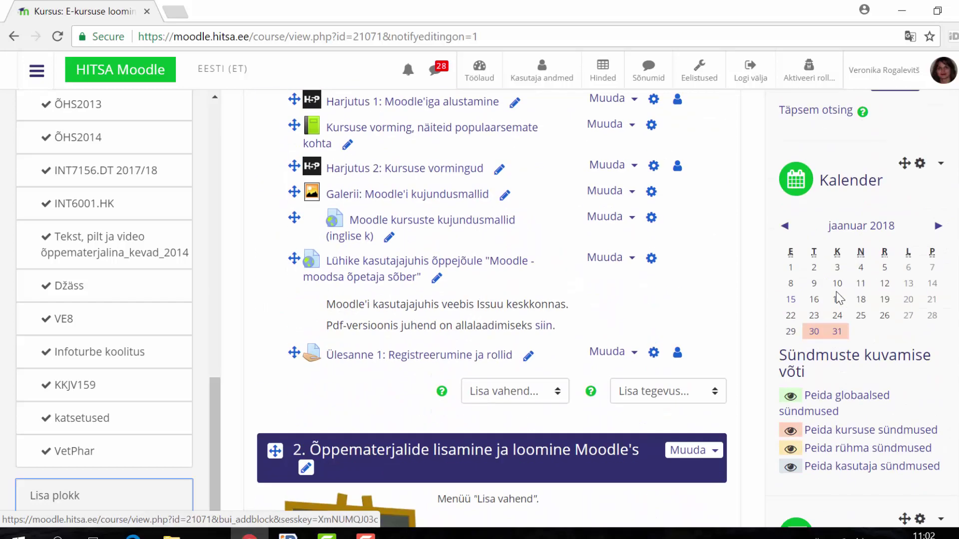
scroll(500, 240, "down", 15)
scroll(577, 257, "up", 10)
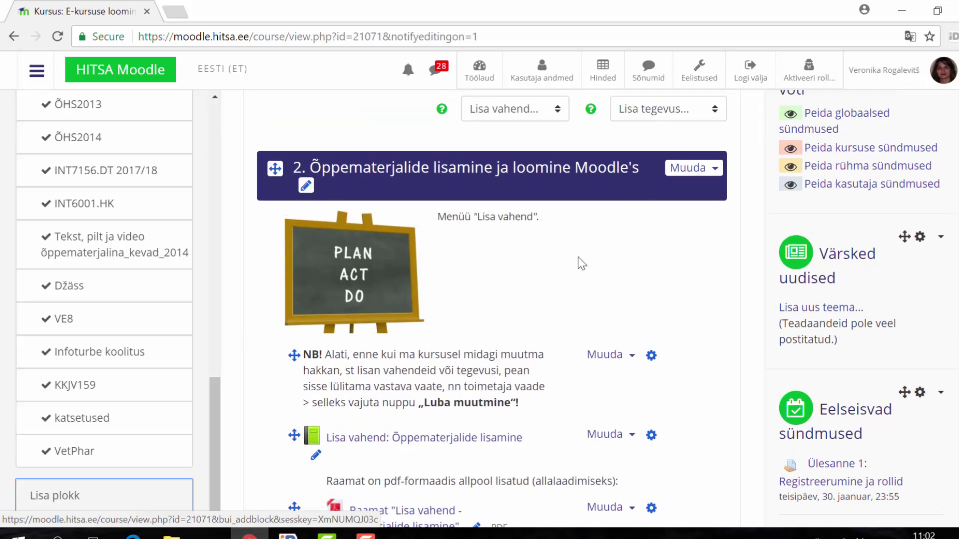
scroll(578, 257, "up", 20)
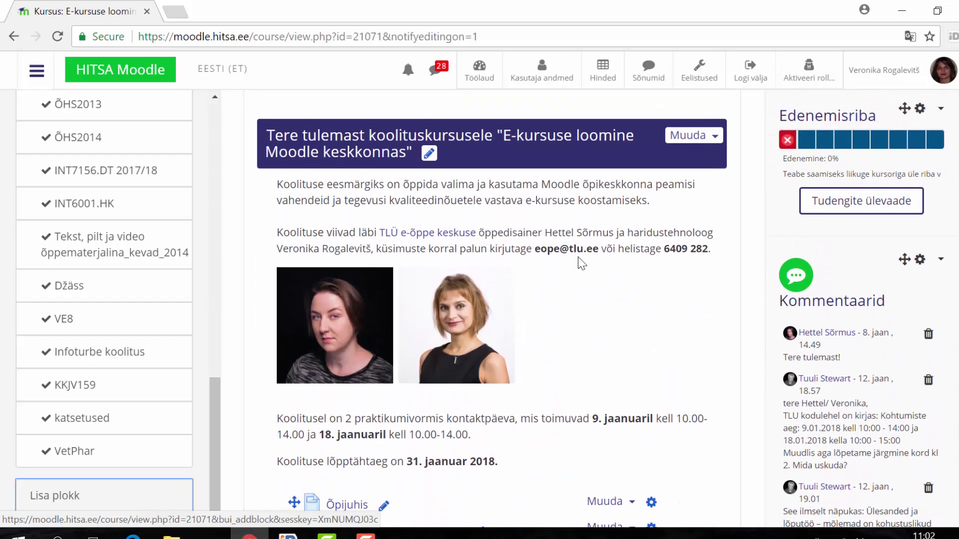
scroll(577, 257, "up", 3)
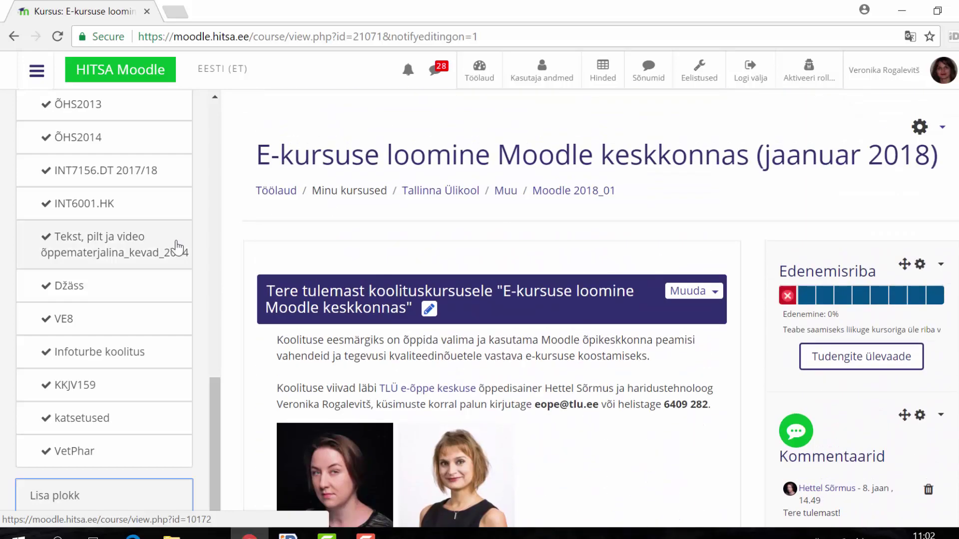
scroll(75, 199, "up", 5)
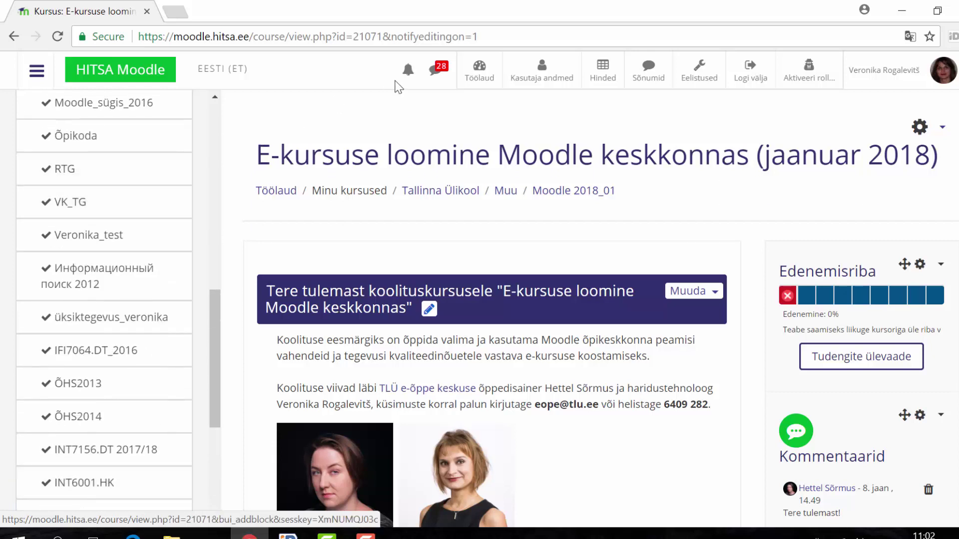
Open the Töölaud dashboard and examine its Kursuste otsing and Kursuste ülevaade blocks
left_click(482, 80)
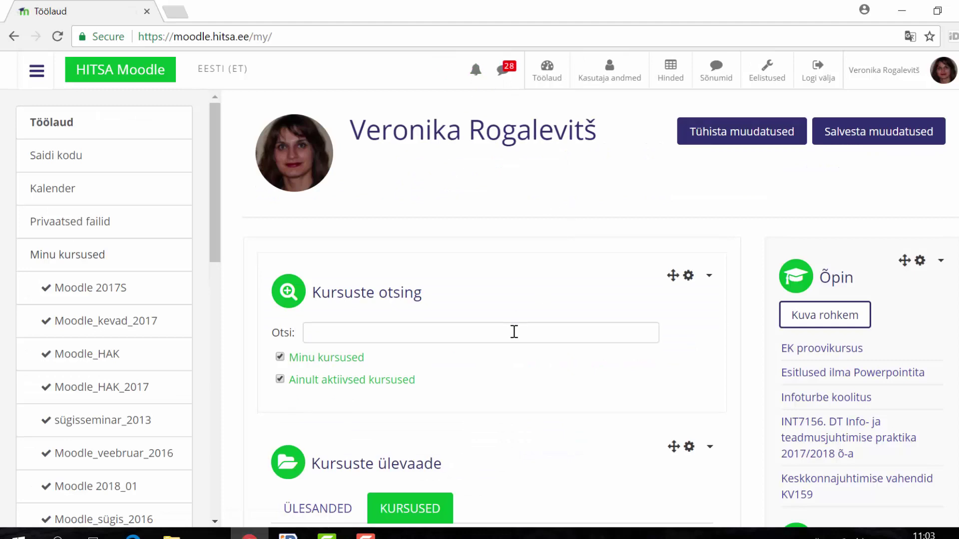
left_click(514, 332)
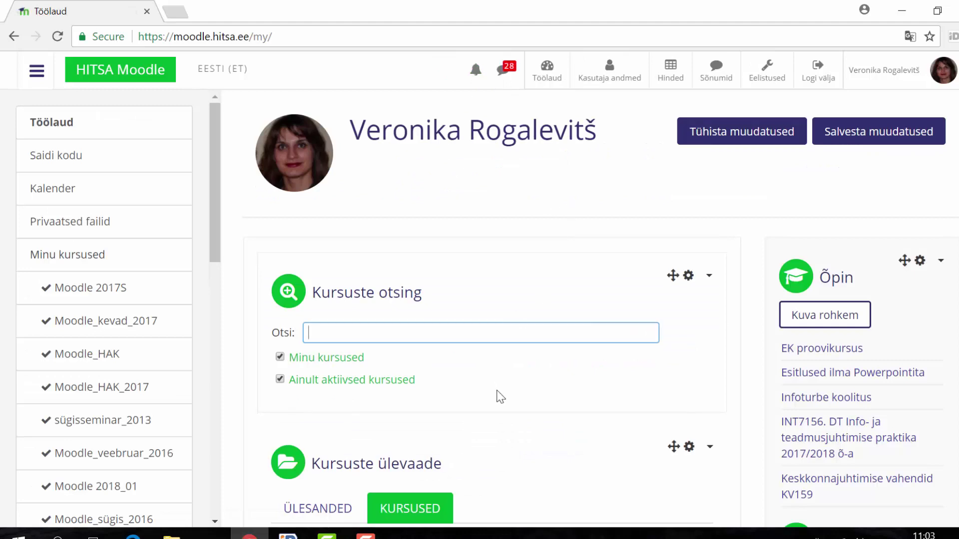
scroll(501, 397, "down", 5)
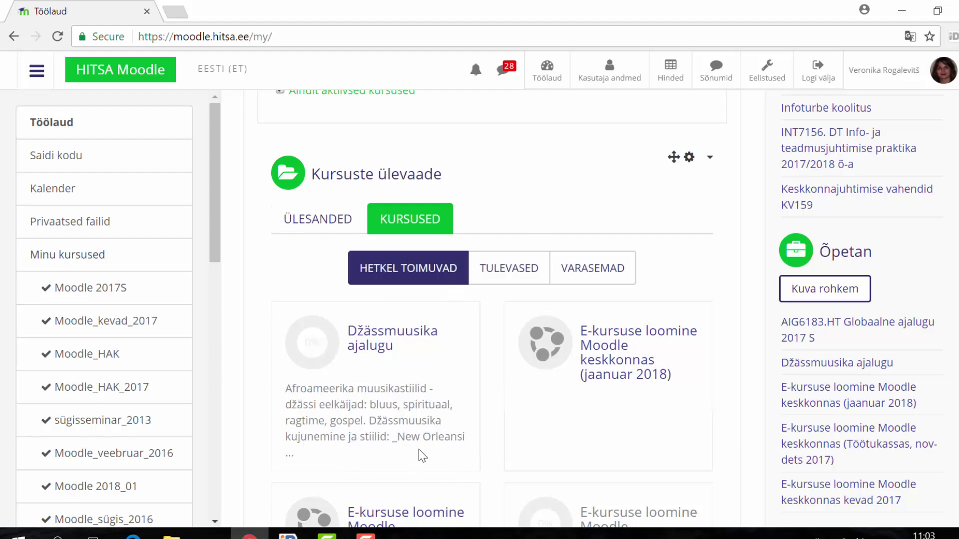
scroll(422, 456, "down", 6)
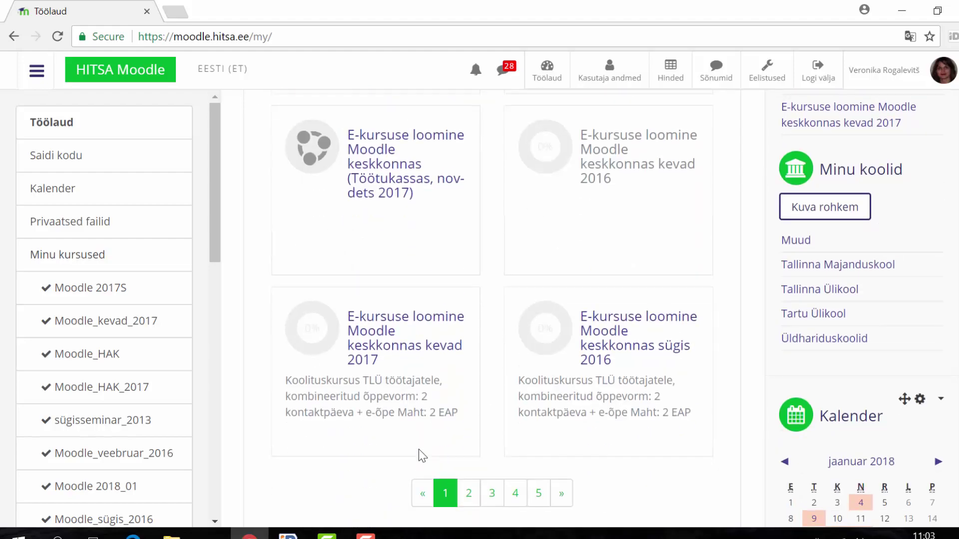